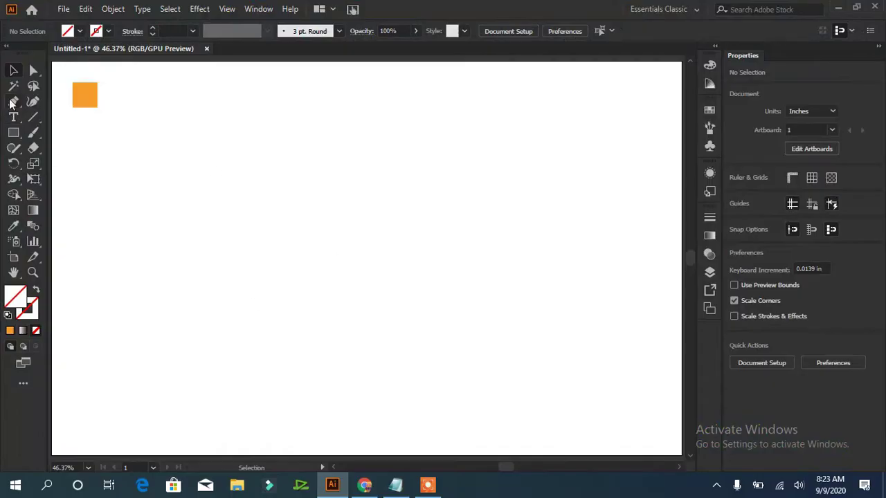
Draw a large rectangle across the artboard as the banner frame.
key("m")
left_click_drag(154, 130, 582, 388)
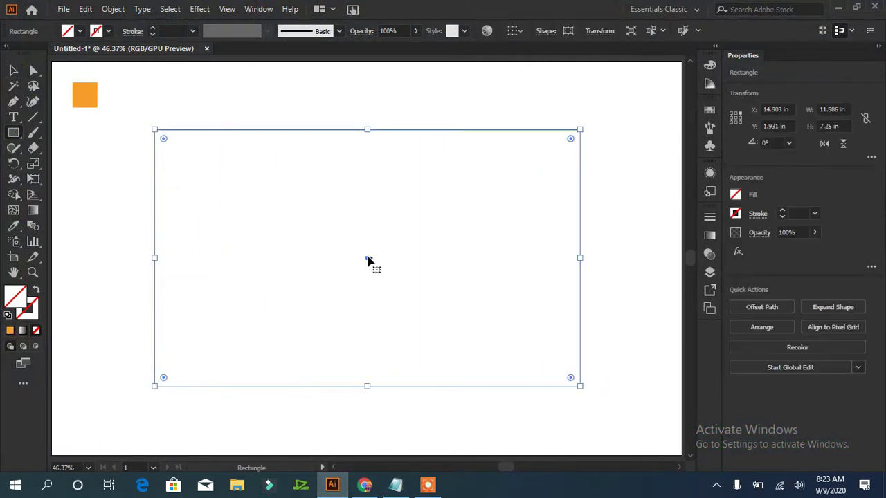
left_click_drag(367, 261, 354, 245)
Discard a trial circle and give the rectangle a 2 px orange stroke.
left_click_drag(14, 139, 43, 165)
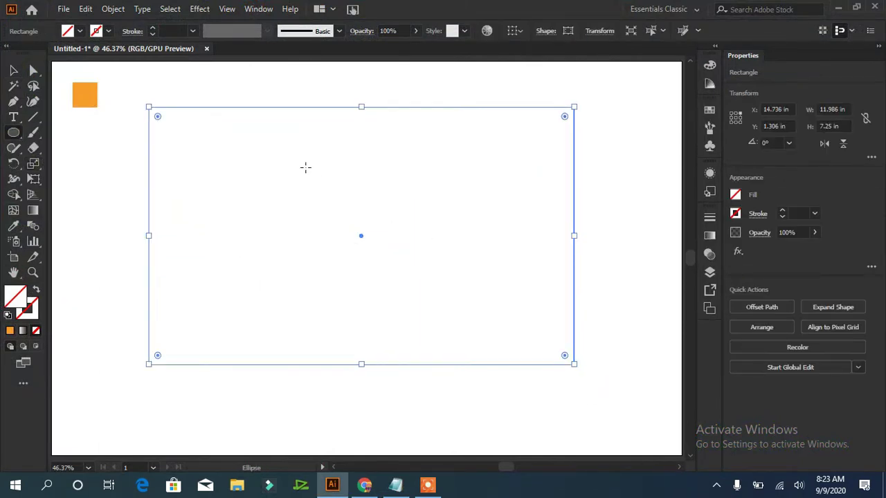
mouse_move(355, 238)
left_mouse_down()
mouse_move(371, 233)
mouse_move(480, 348)
mouse_move(434, 273)
mouse_move(467, 290)
left_mouse_up()
key("ctrl+z")
key("ctrl+z")
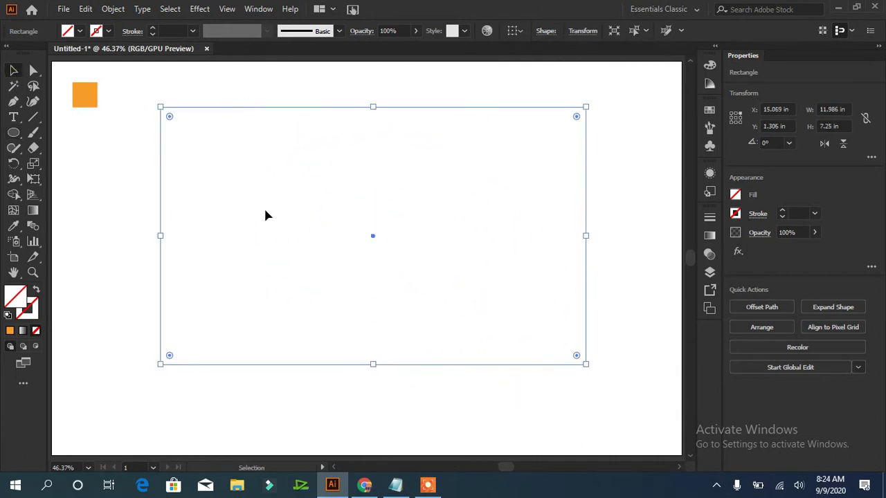
left_click(151, 29)
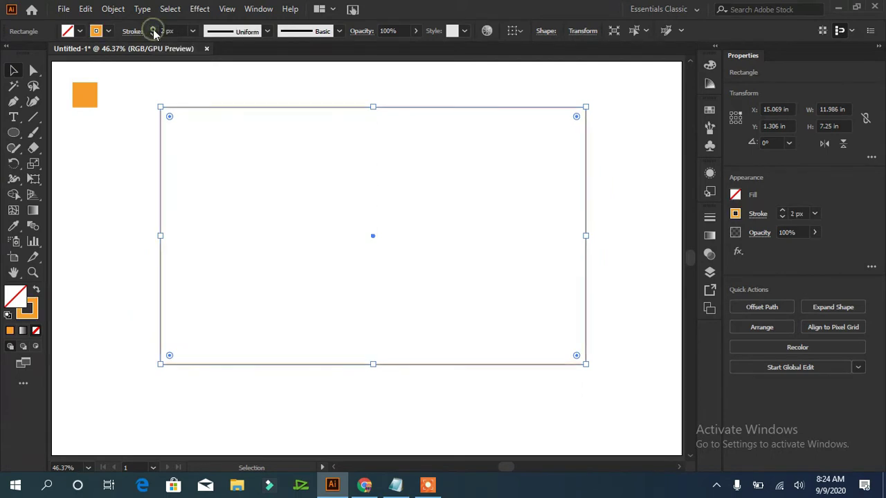
left_click(545, 361)
Draw a circle over the banner and fill it with the small square's orange.
key("l")
left_click_drag(512, 300, 393, 180)
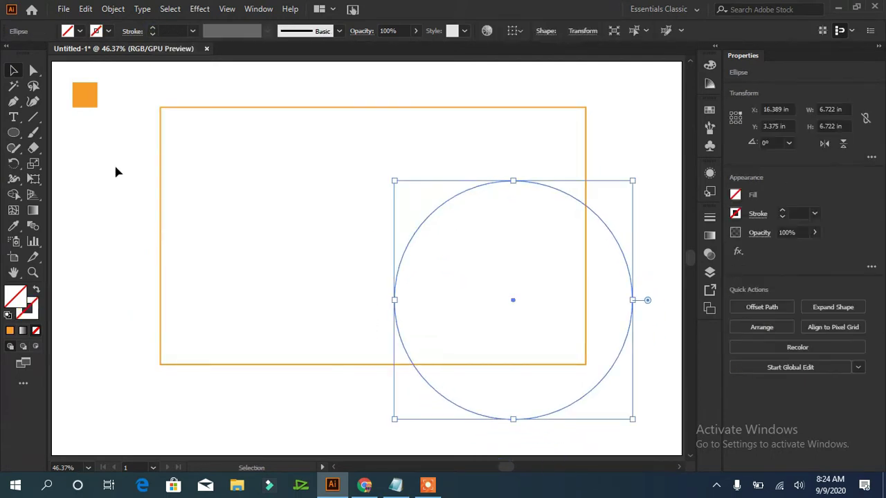
left_click(13, 226)
left_click(85, 95)
left_click(13, 70)
mouse_move(523, 280)
left_mouse_down()
mouse_move(565, 320)
mouse_move(542, 319)
mouse_move(544, 307)
mouse_move(573, 309)
mouse_move(534, 300)
left_mouse_up()
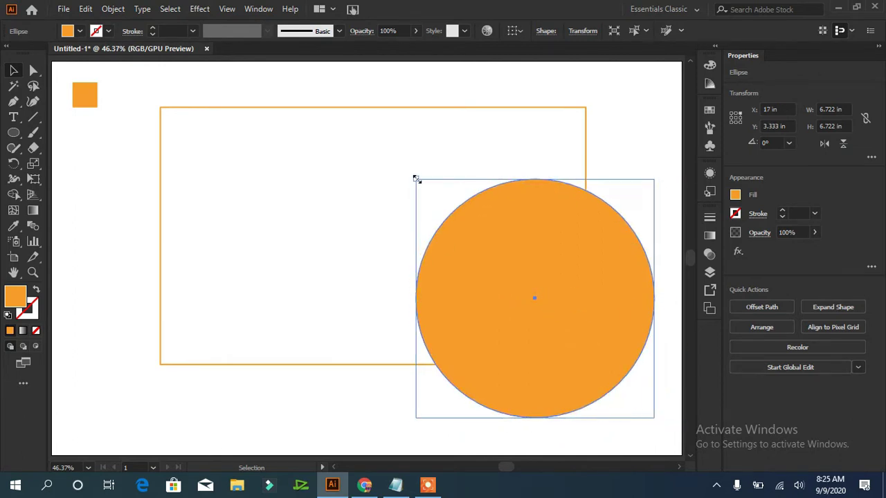
Enlarge the circle to about 11.3 in, pushing it past the right and bottom edges.
left_click_drag(416, 179, 362, 123)
left_click_drag(511, 263, 565, 309)
mouse_move(415, 168)
left_mouse_down()
mouse_move(315, 113)
mouse_move(348, 146)
left_mouse_up()
left_click_drag(503, 255, 521, 270)
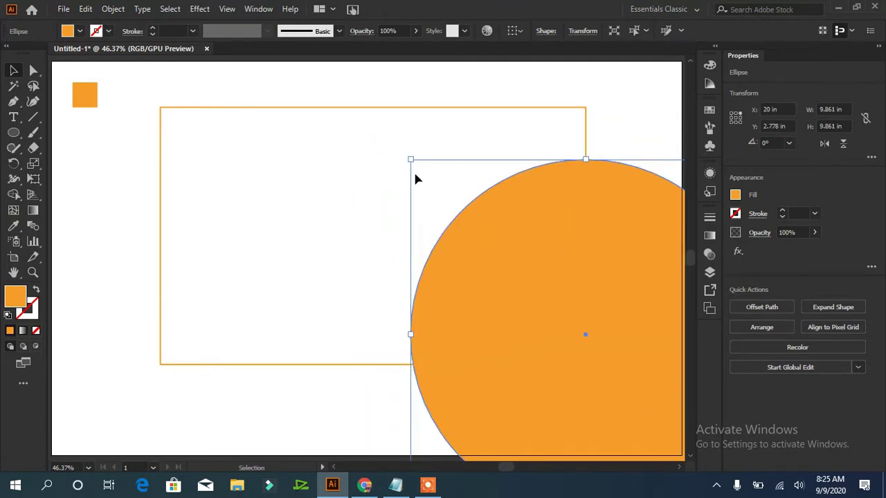
left_click_drag(411, 159, 358, 105)
left_click_drag(487, 249, 472, 257)
left_click(377, 103)
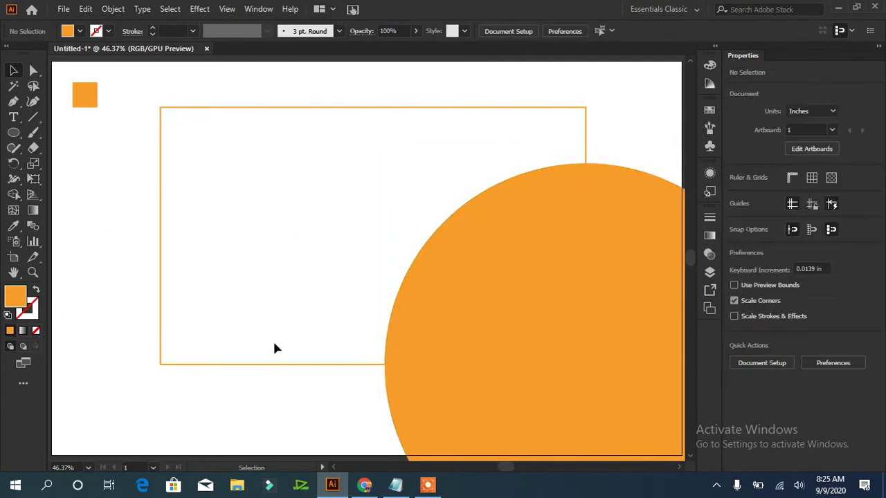
Select both the orange circle and the banner rectangle.
left_click(415, 194)
left_click(193, 314, "shift")
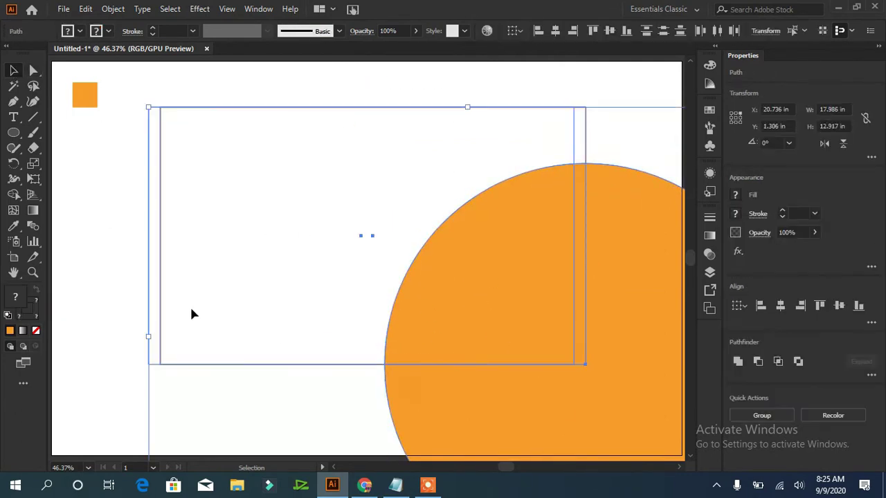
left_click(574, 134)
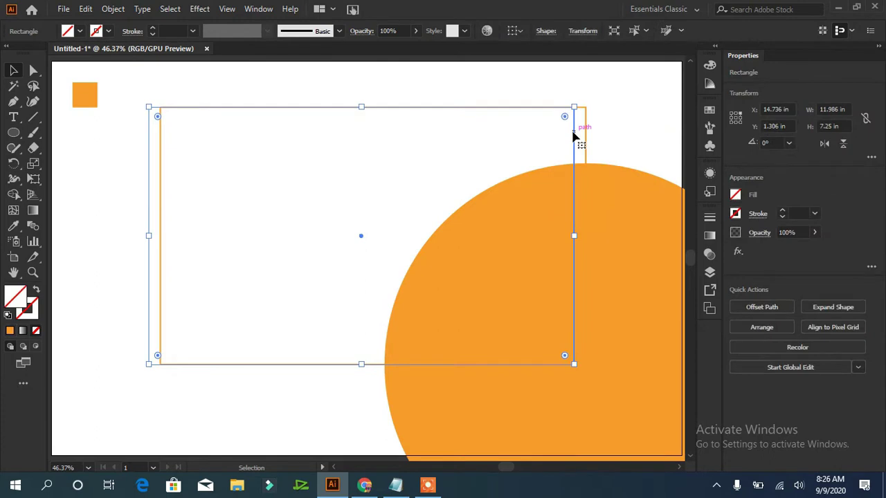
left_click(573, 137)
left_click_drag(609, 138, 488, 273)
Trim the circle outside the banner with Shape Builder, then drag the girl's photo onto the banner.
key("shift+m")
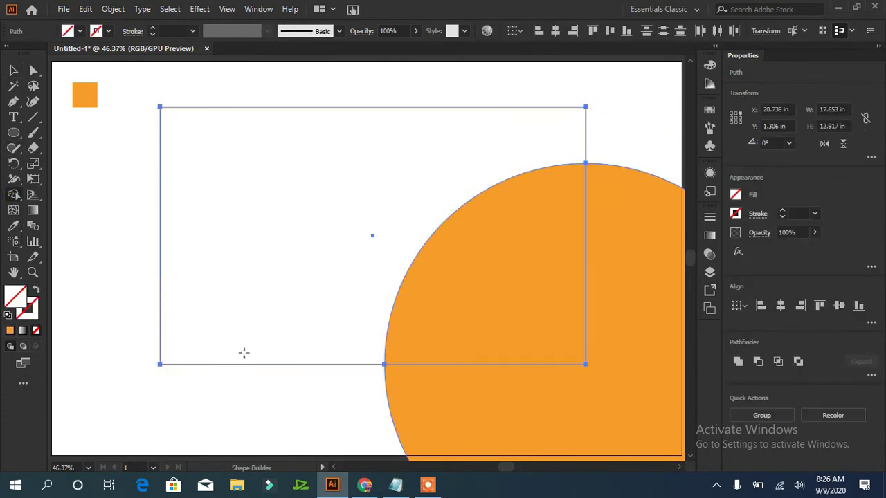
left_click(416, 412, "alt")
key("v")
left_click(595, 341)
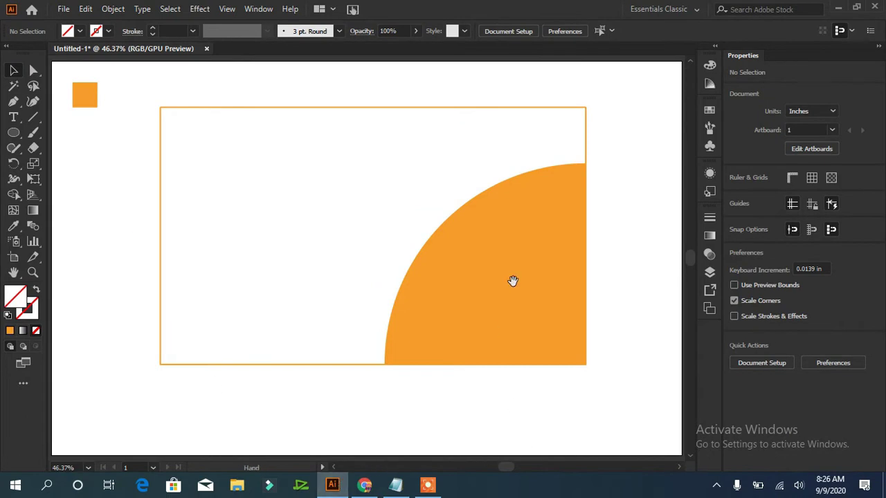
left_click_drag(513, 281, 233, 268)
mouse_move(528, 258)
left_mouse_down()
mouse_move(185, 234)
mouse_move(193, 241)
left_mouse_up()
Shrink the girl's photo, bring it to front, and seat it at the lower right atop the curve.
left_click_drag(99, 71, 118, 88)
left_click_drag(188, 161, 222, 214)
right_click(222, 213)
left_click(408, 373)
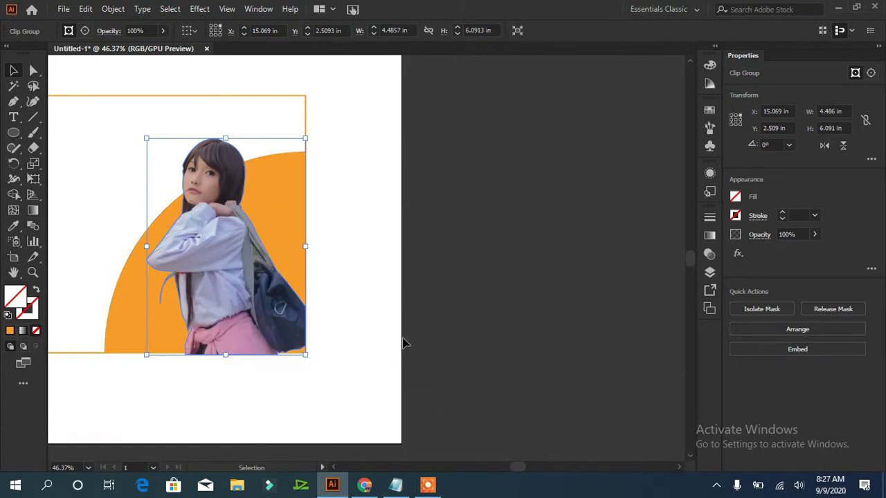
left_click(361, 173)
left_click_drag(229, 297, 229, 296)
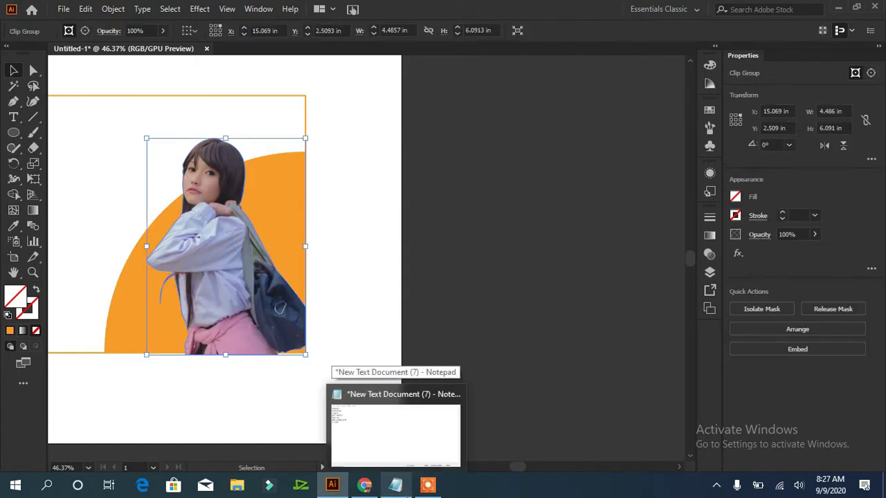
left_click(450, 319)
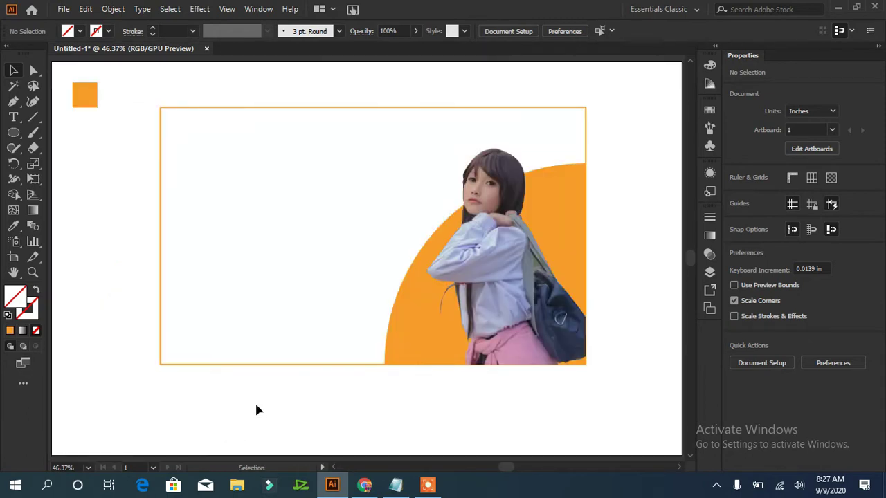
Draw a full-artboard background rectangle filled with a pale orange.
left_click(15, 133)
left_click(13, 70)
mouse_move(86, 95)
left_mouse_down()
mouse_move(63, 76)
mouse_move(144, 156)
mouse_move(682, 454)
left_mouse_up()
double_click(21, 294)
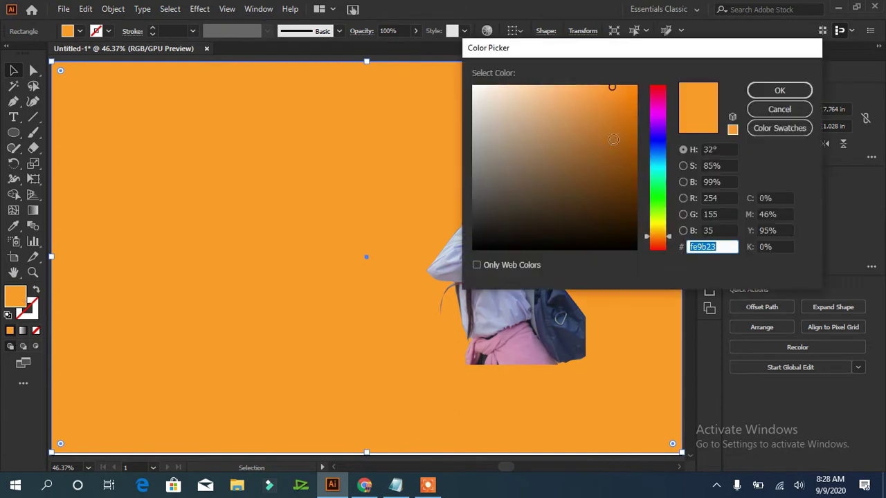
mouse_move(547, 101)
left_mouse_down()
mouse_move(585, 98)
mouse_move(574, 89)
left_mouse_up()
left_click(779, 90)
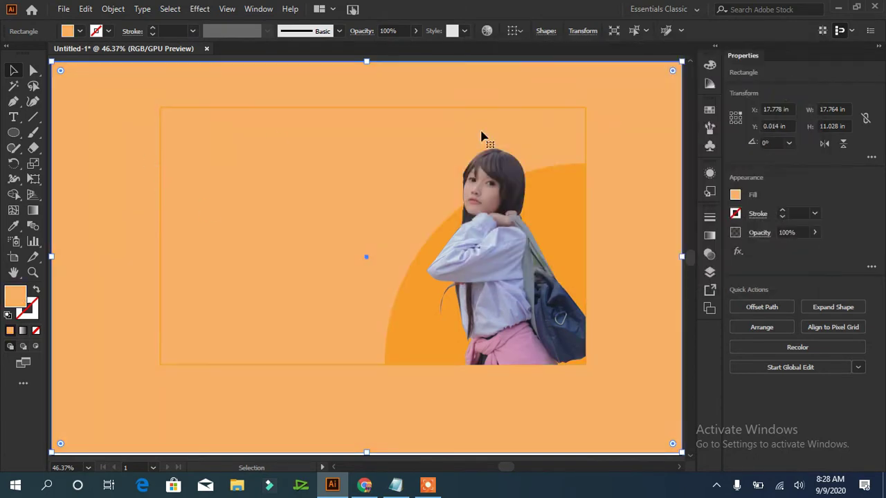
Fill the banner rectangle with white.
left_click(161, 274)
left_click(79, 31)
left_click(27, 54)
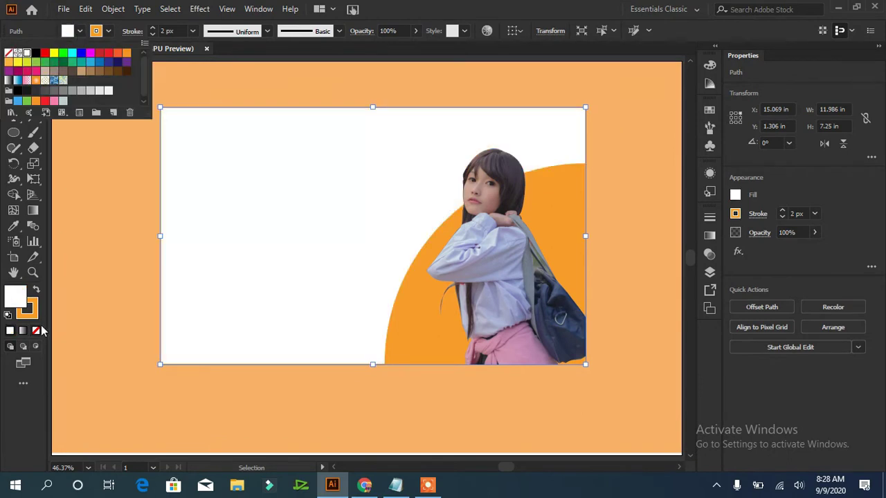
left_click(35, 330)
left_click(36, 290)
left_click(80, 31)
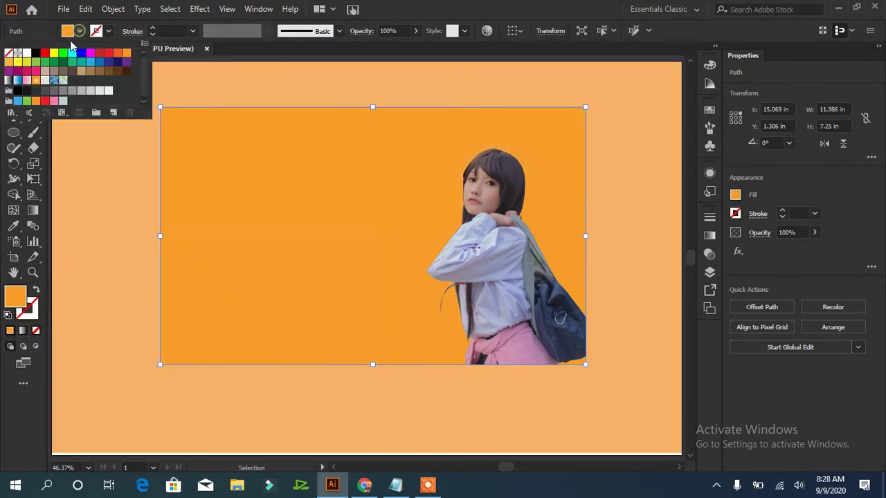
left_click(26, 53)
Send the pale orange background behind the banner with Ctrl+Shift+[.
left_click(110, 213)
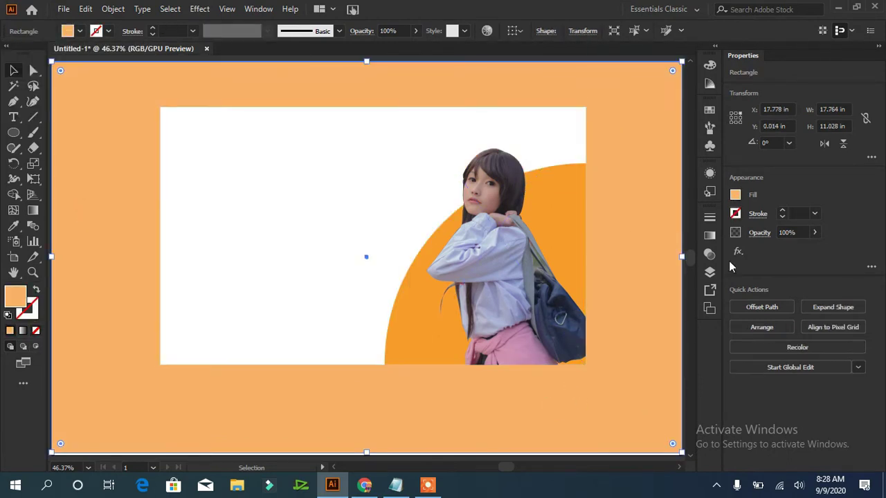
left_click(709, 272)
key("ctrl+shift+a")
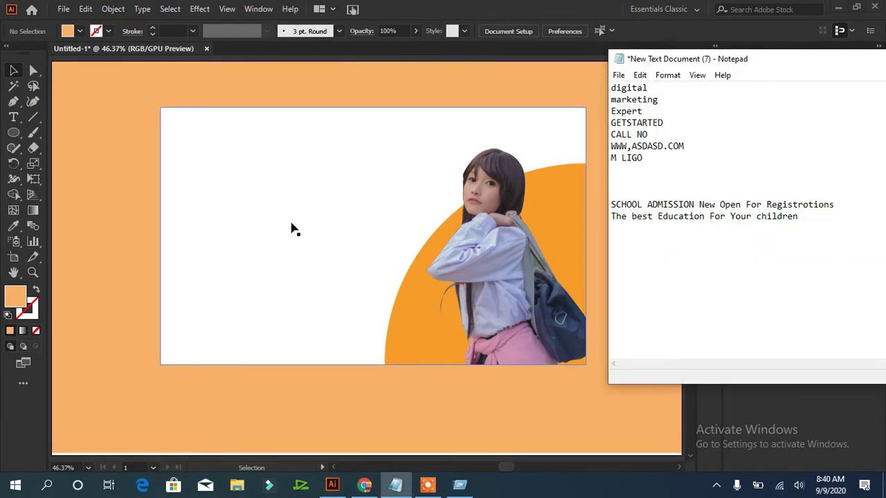
Paste SCHOOL at the banner's upper left in Nexa-Black at about 46 px.
left_click(292, 228)
key("ctrl+v")
mouse_move(366, 258)
left_mouse_down()
mouse_move(280, 160)
mouse_move(402, 208)
left_mouse_up()
left_click_drag(350, 184, 332, 204)
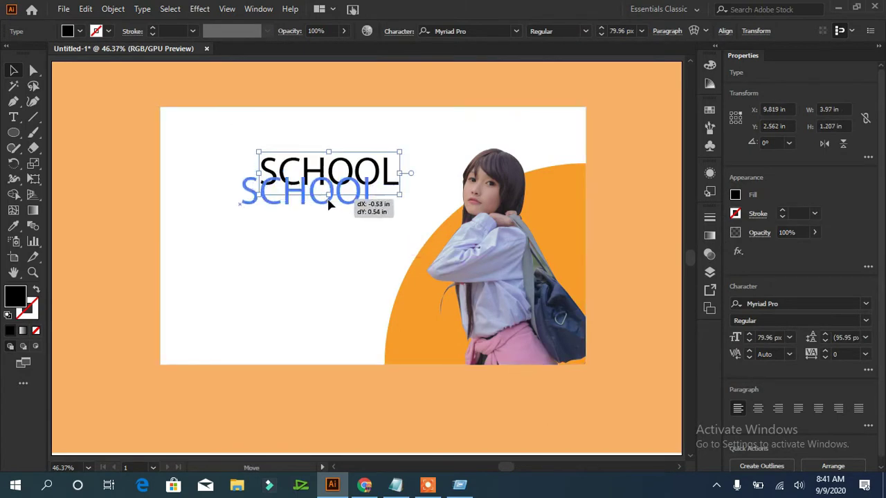
left_click(516, 31)
scroll(668, 285, "down", 5)
scroll(736, 158, "down", 5)
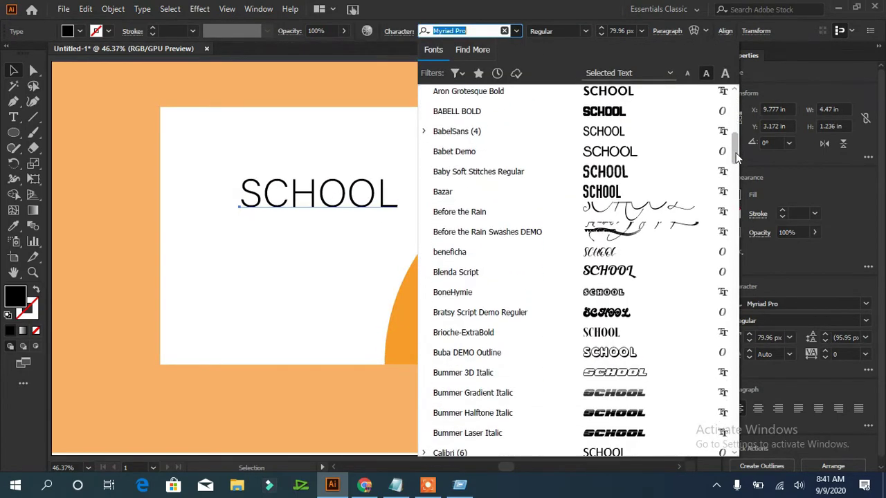
left_click_drag(736, 157, 732, 177)
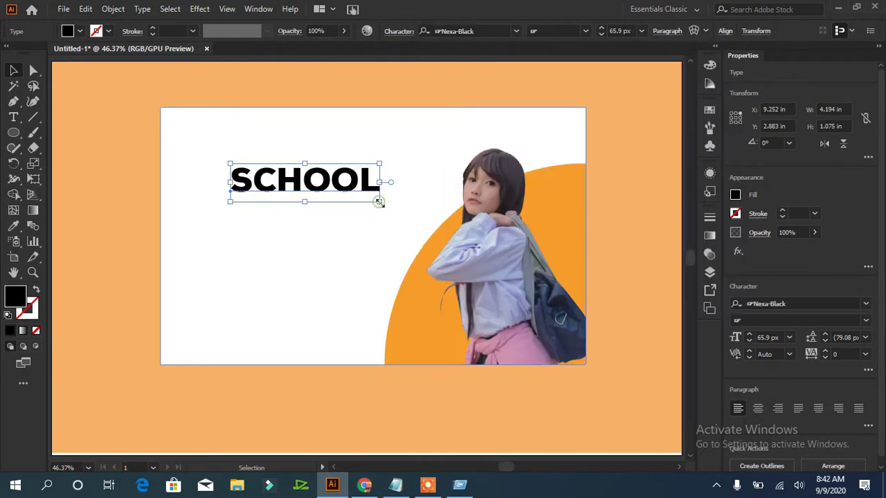
mouse_move(379, 201)
left_mouse_down()
mouse_move(337, 202)
mouse_move(353, 204)
left_mouse_up()
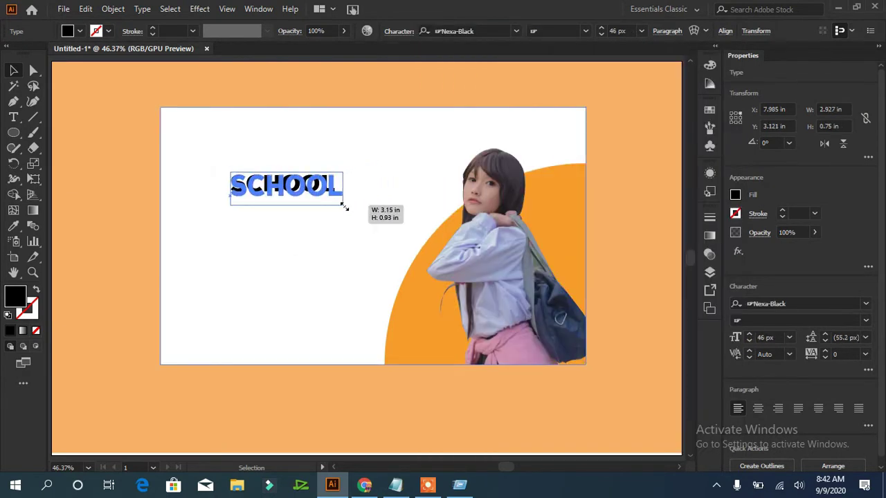
Paste ADMISSION, copy SCHOOL's style onto it, and centre SCHOOL above it.
left_click(393, 487)
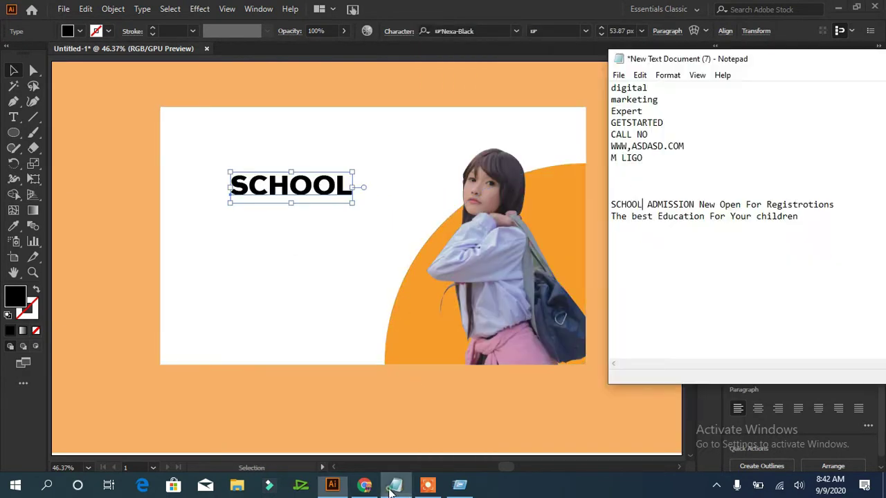
left_click(431, 218)
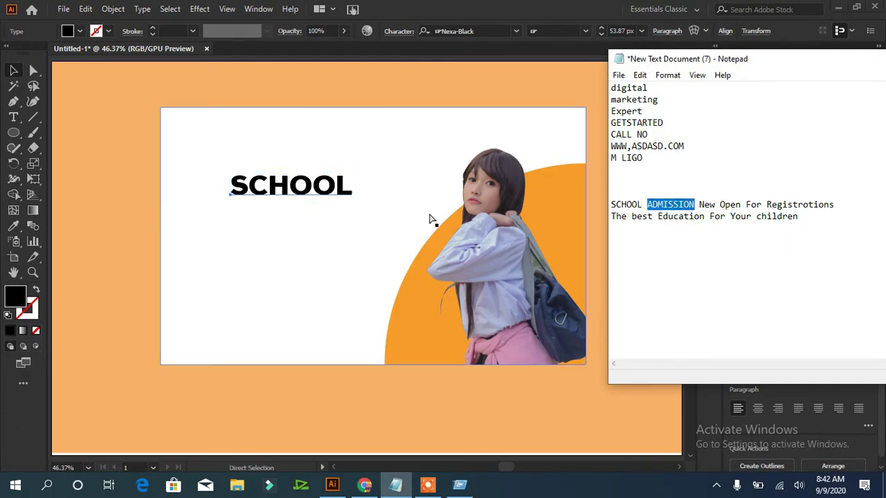
key("ctrl+v")
left_click_drag(365, 255, 277, 235)
left_click(14, 225)
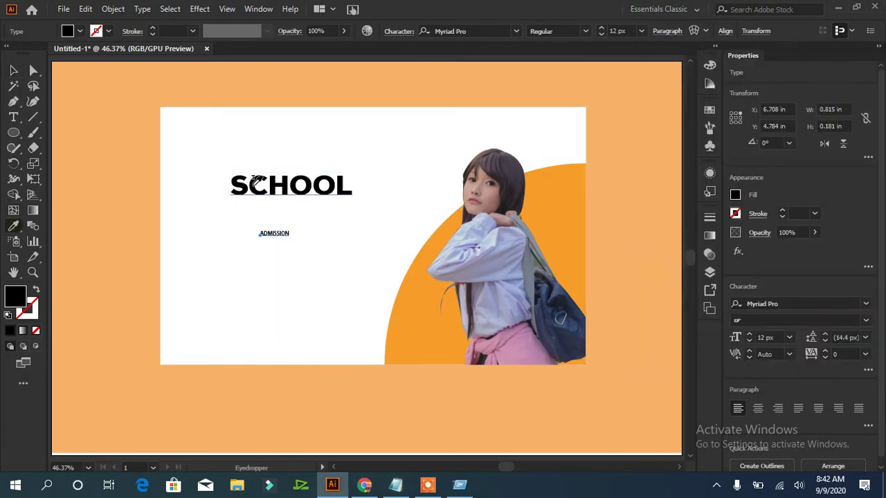
left_click(256, 183)
key("v")
left_click_drag(365, 231, 320, 219)
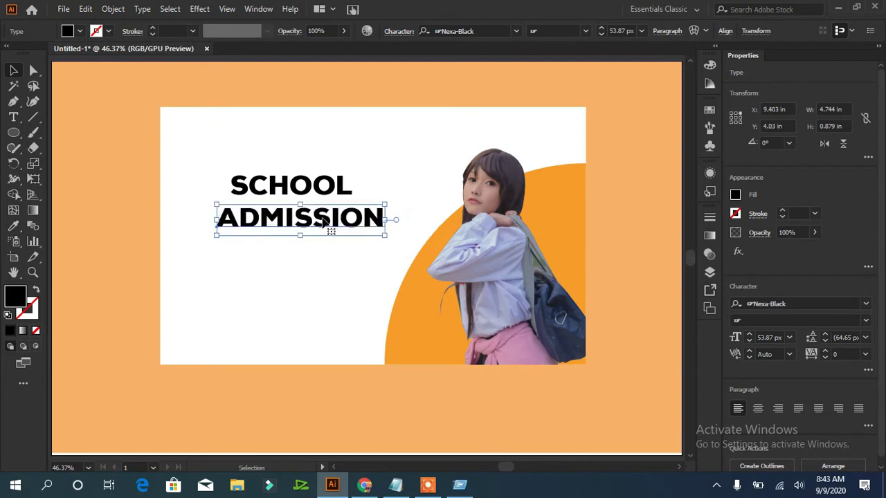
left_click_drag(308, 185, 316, 185)
left_click(313, 262)
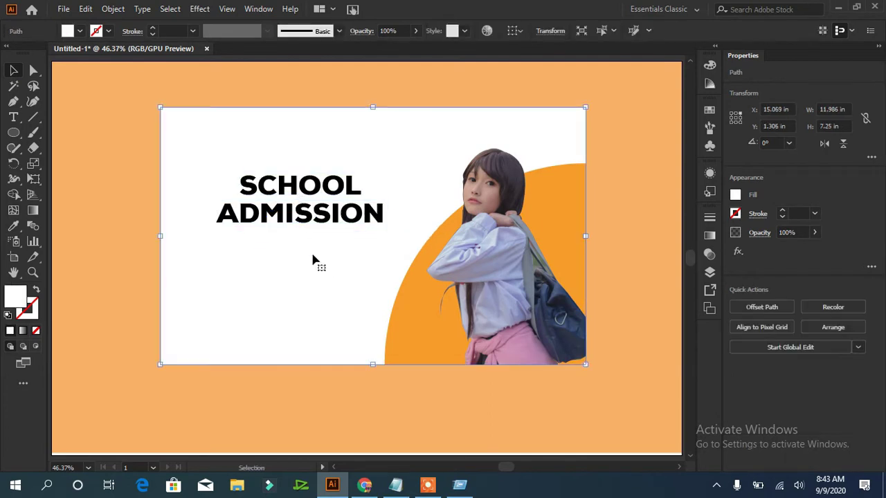
Set ADMISSION to 32 px with wide tracking, directly beneath SCHOOL.
left_click(281, 220)
left_click(749, 353)
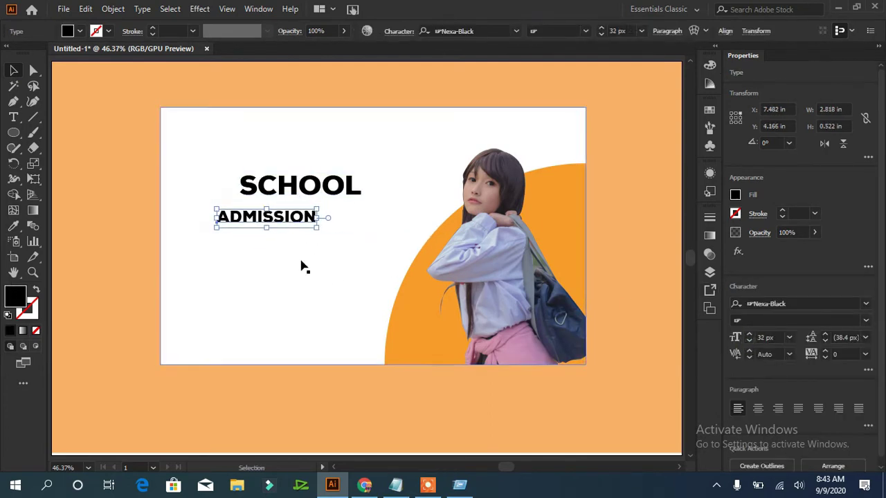
left_click_drag(272, 225, 296, 218)
left_click_drag(826, 352, 825, 352)
left_click(319, 300)
Copy 'New Open For Registrotions' from Notepad and paste it under ADMISSION at 21 px.
left_click(396, 485)
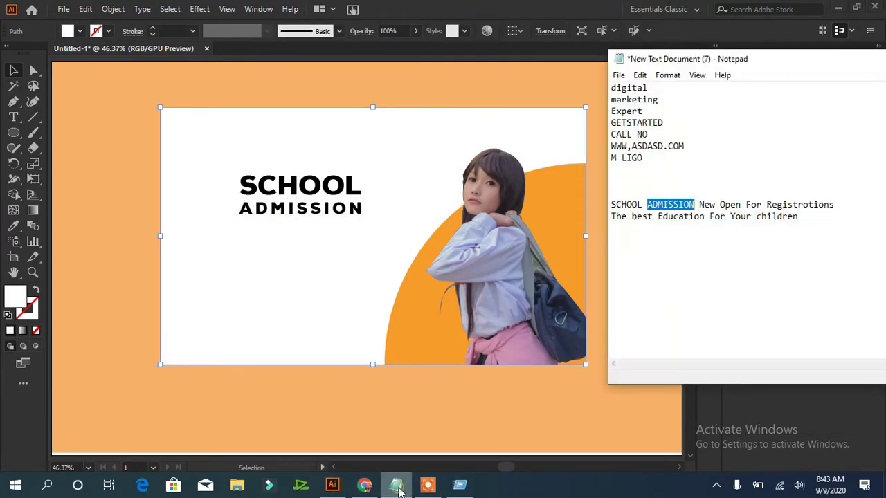
left_click_drag(699, 204, 767, 205)
right_click(825, 210)
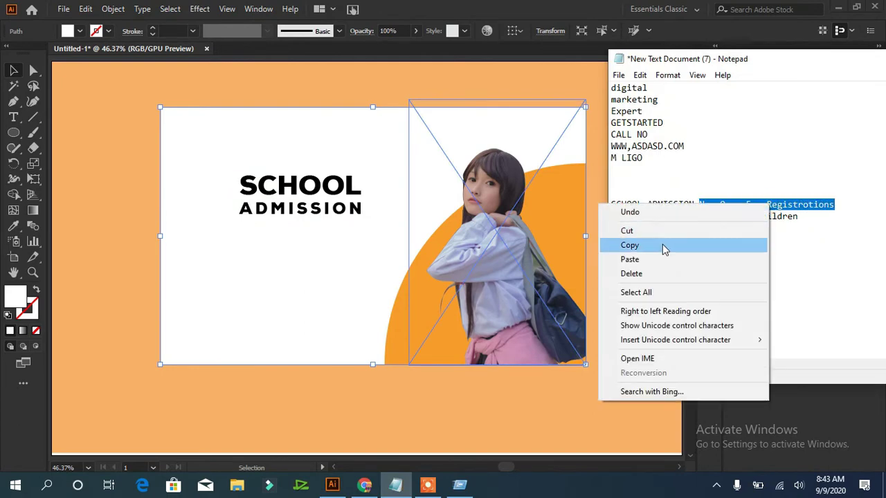
left_click(667, 247)
left_click(289, 273)
key("ctrl+v")
left_click_drag(378, 263, 287, 232)
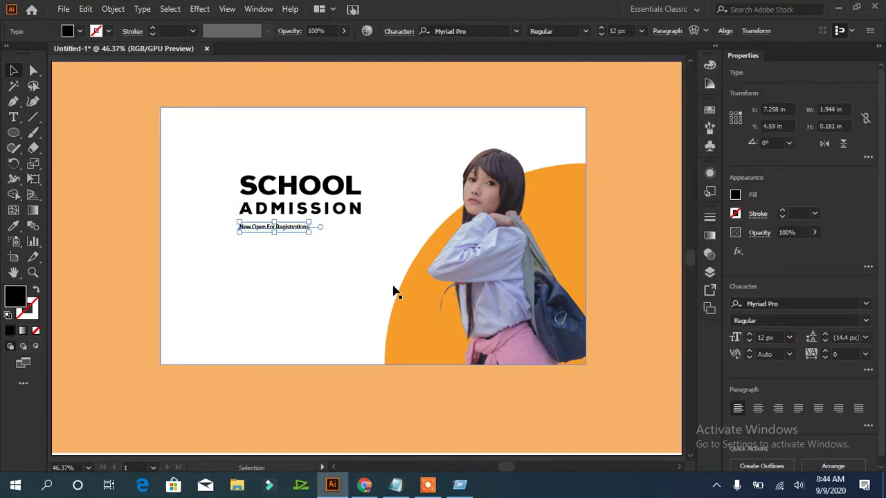
left_click(750, 335)
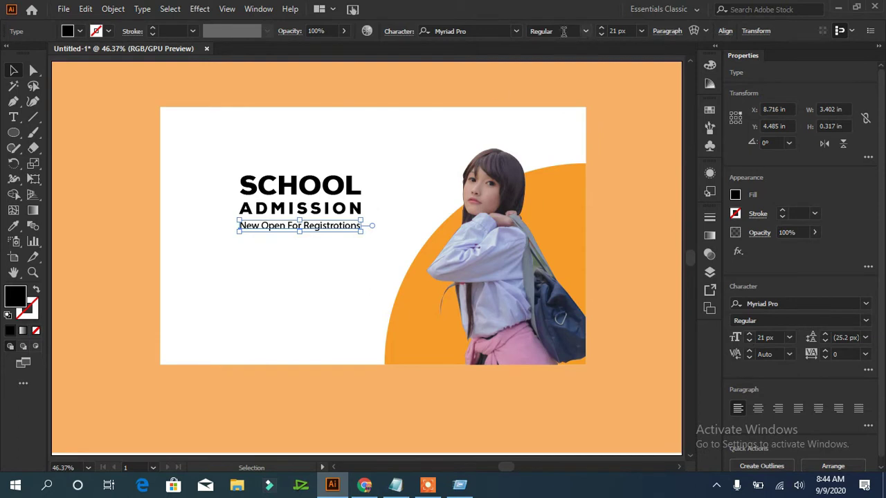
left_click(300, 277)
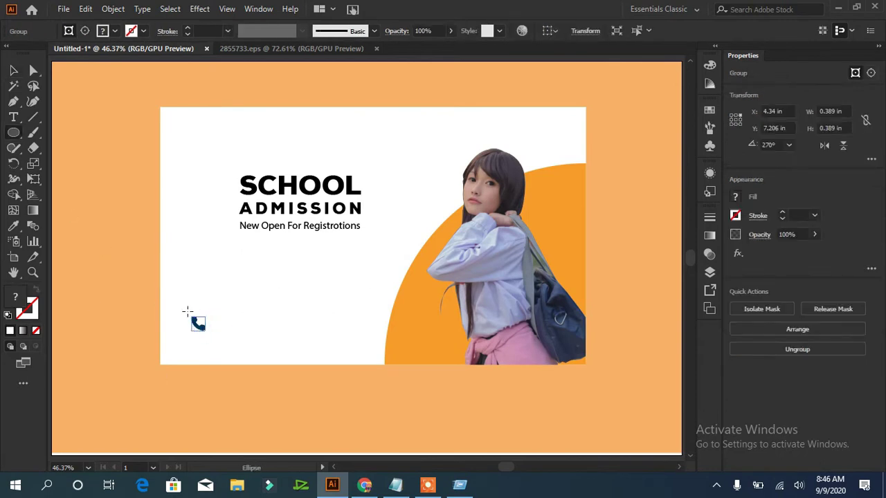
Draw a small badge circle and sample the arc's orange, reverting accidental phone-icon recolours.
left_click_drag(89, 249, 116, 276)
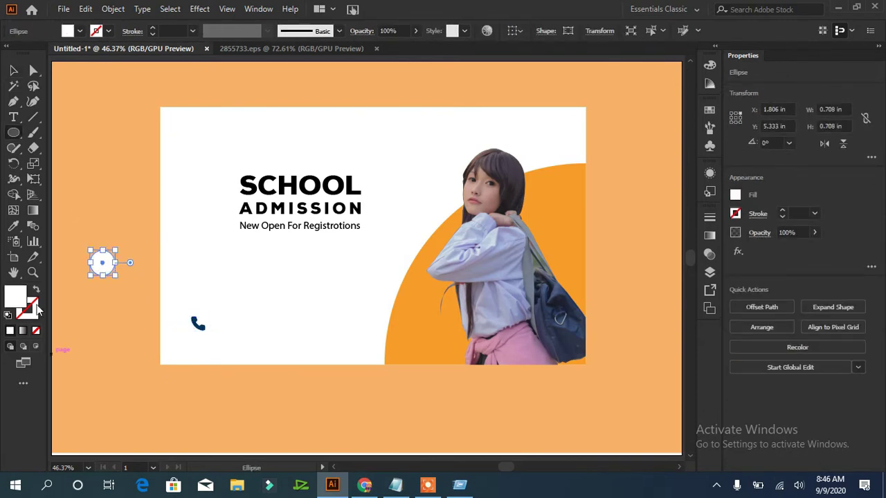
key("shift+x")
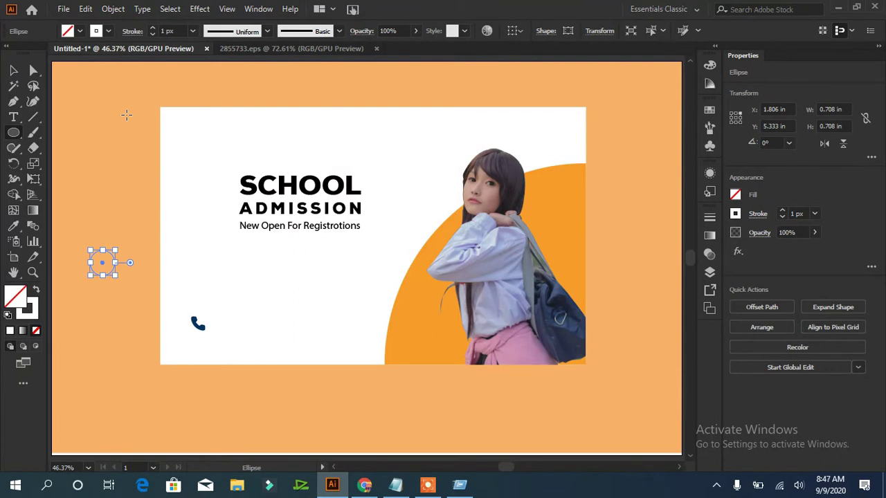
key("v")
left_click(197, 323)
key("i")
left_click(402, 331)
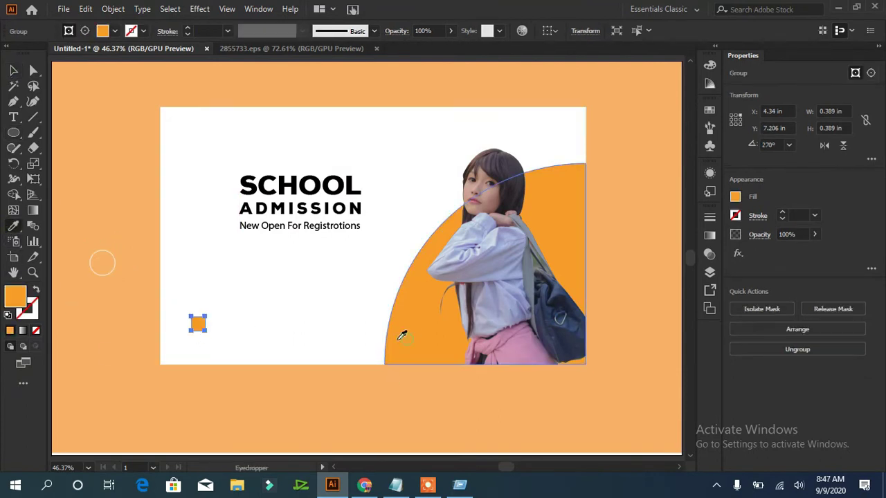
left_click(33, 70)
left_click(207, 355)
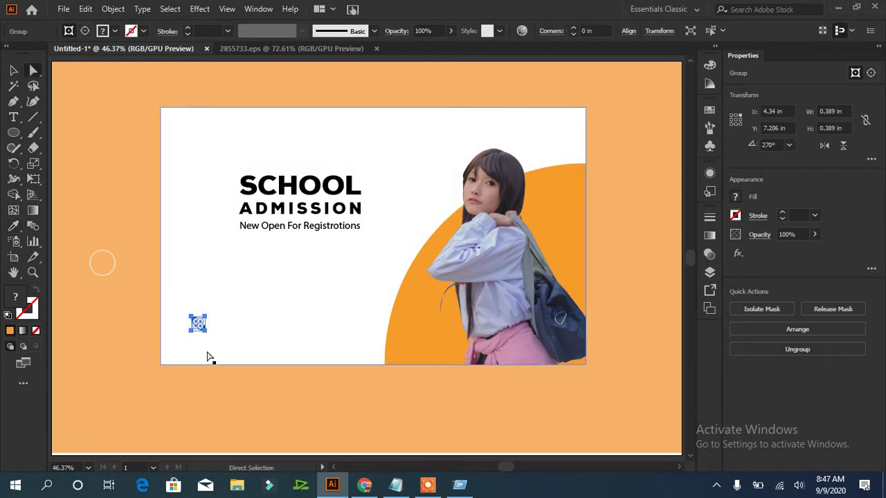
left_click(198, 326)
key("i")
left_click(396, 346)
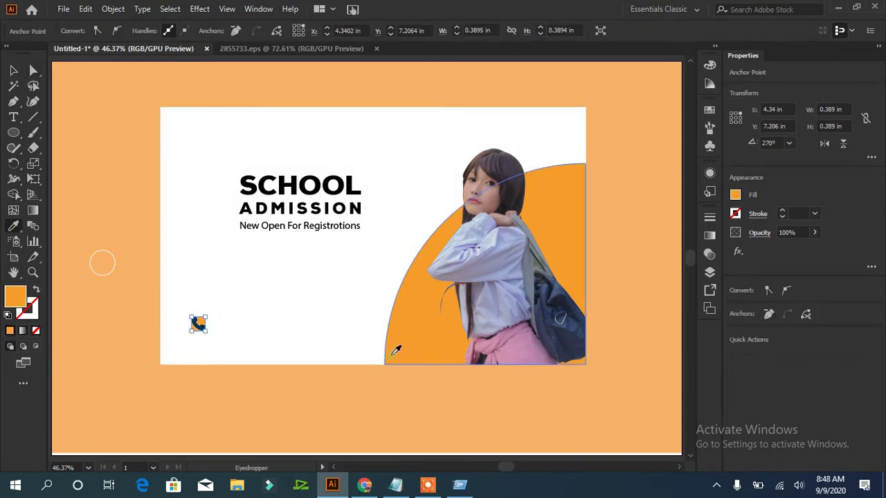
left_click(13, 70)
Move the circle onto the phone icon and fill it with the arc's orange.
left_click_drag(214, 358, 198, 324)
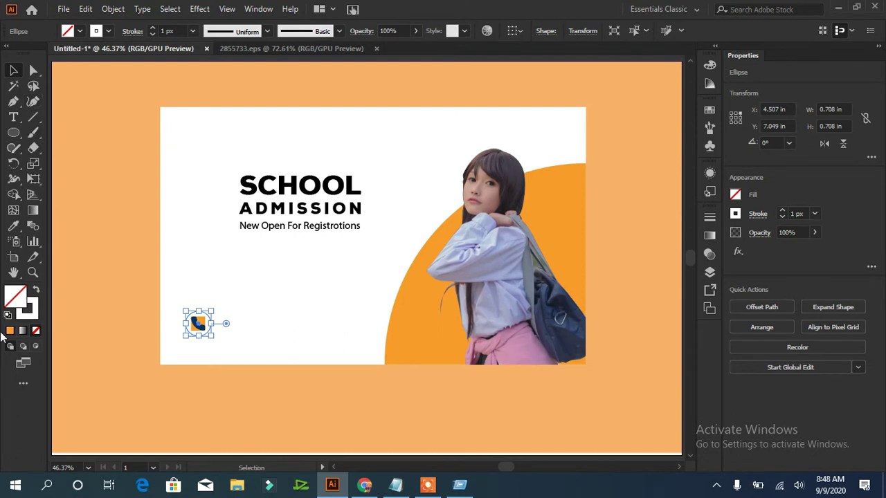
key("i")
left_click(401, 346)
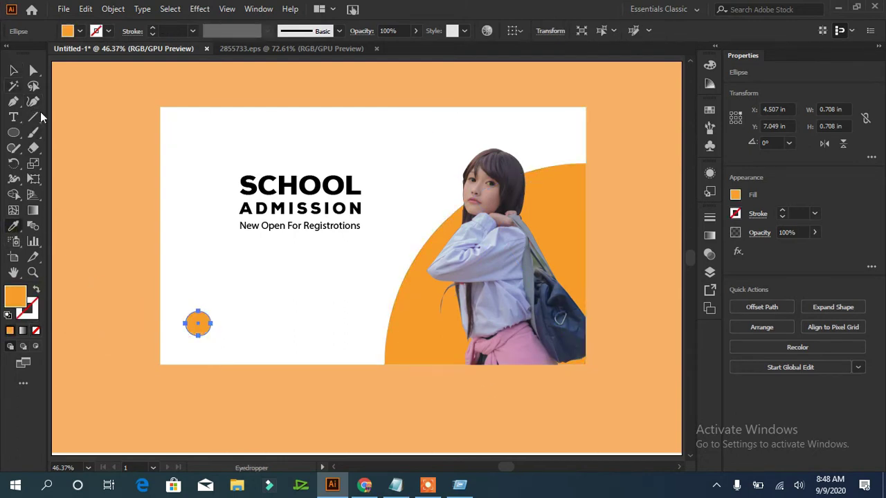
Stack the phone icon above the circle in Layers and group them with Ctrl+G.
left_click(710, 272)
left_click_drag(626, 253, 626, 234)
key("v")
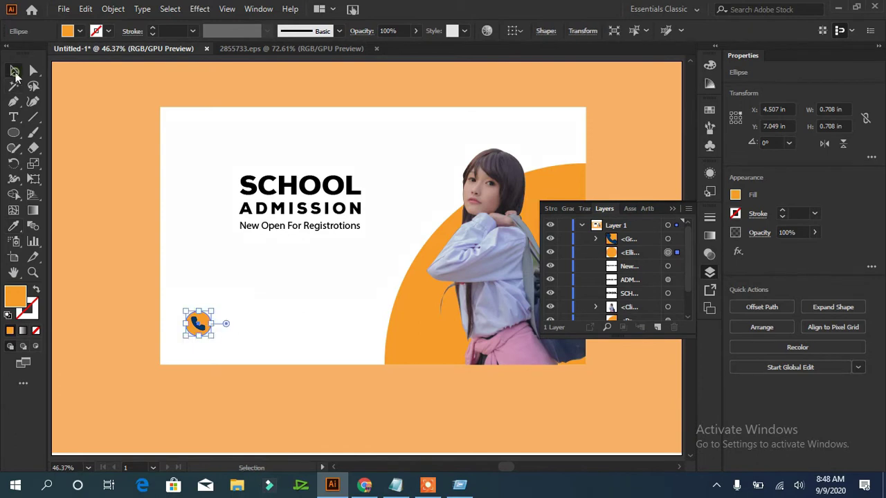
left_click(230, 343)
left_click(667, 239)
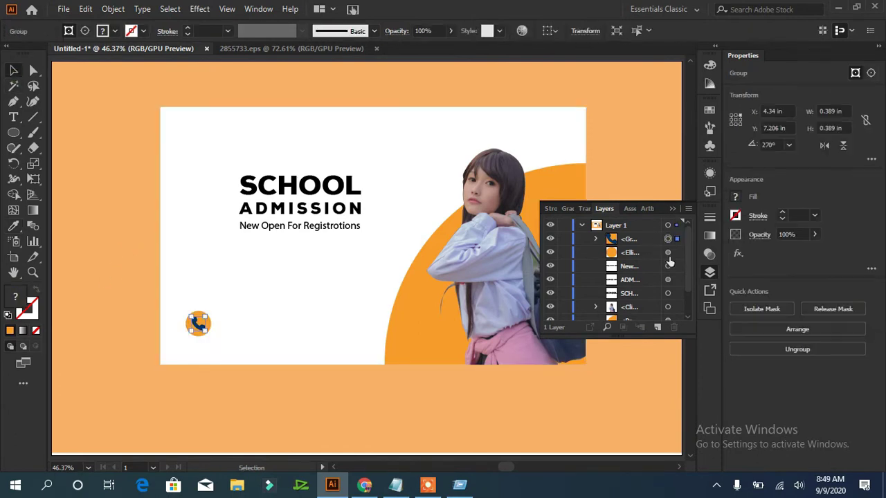
key("ctrl+g")
left_click(600, 363)
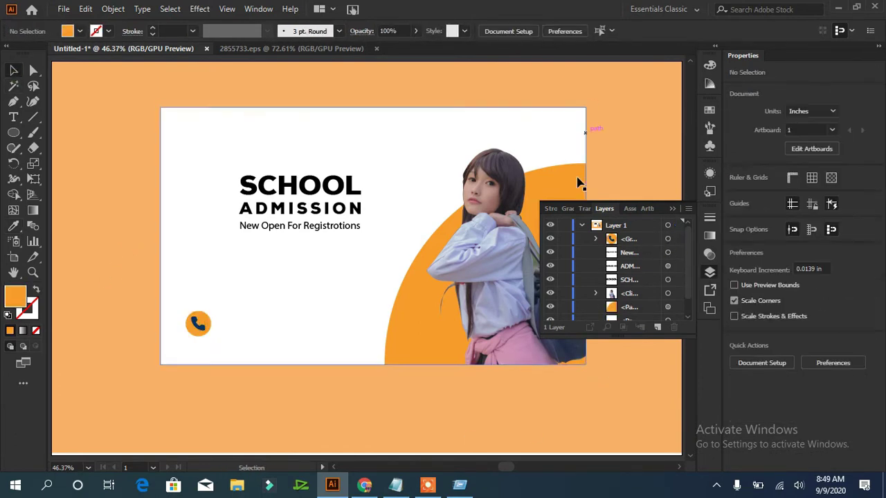
Scale the phone badge to about 0.53 in and type the phone number beside it.
left_click(198, 323)
mouse_move(211, 336)
left_mouse_down()
mouse_move(187, 331)
mouse_move(193, 300)
mouse_move(211, 316)
left_mouse_up()
key("t")
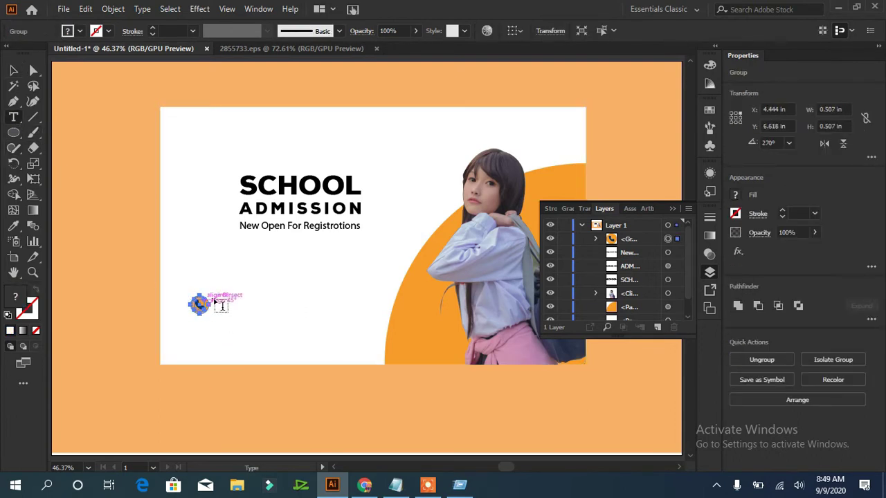
left_click(215, 301)
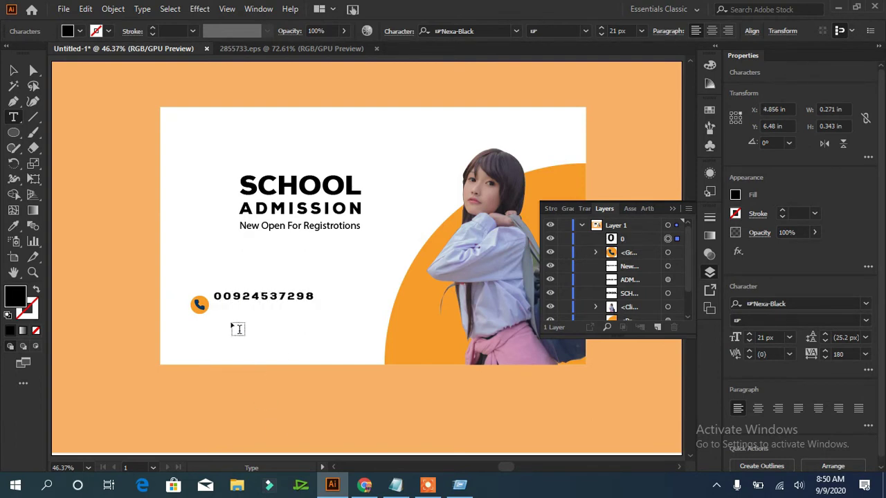
key("Escape")
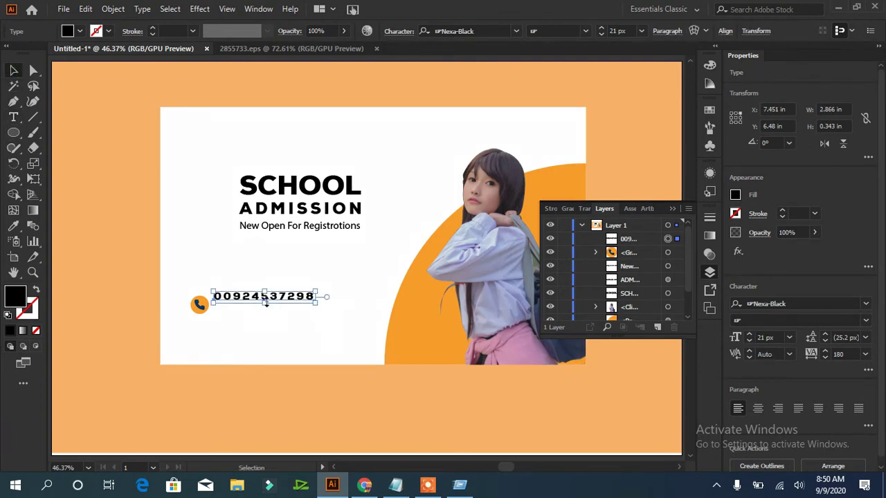
left_click_drag(272, 305, 272, 315)
key("Up")
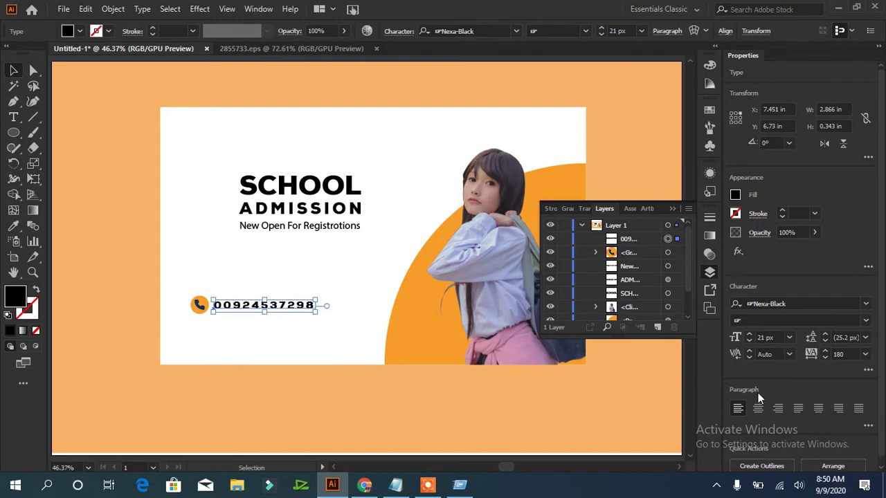
Set the phone number in Minion Variable Concept, coloured dark blue from the handset.
left_click(515, 30)
left_click(477, 114)
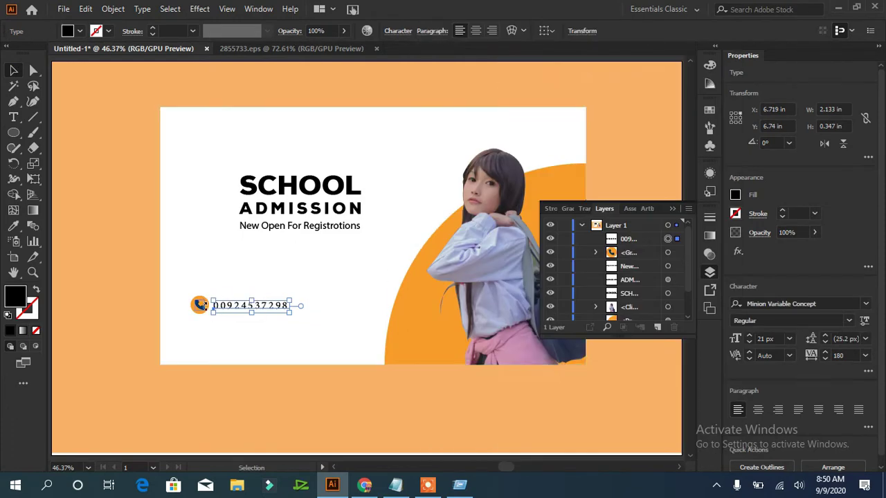
key("i")
left_click(425, 340)
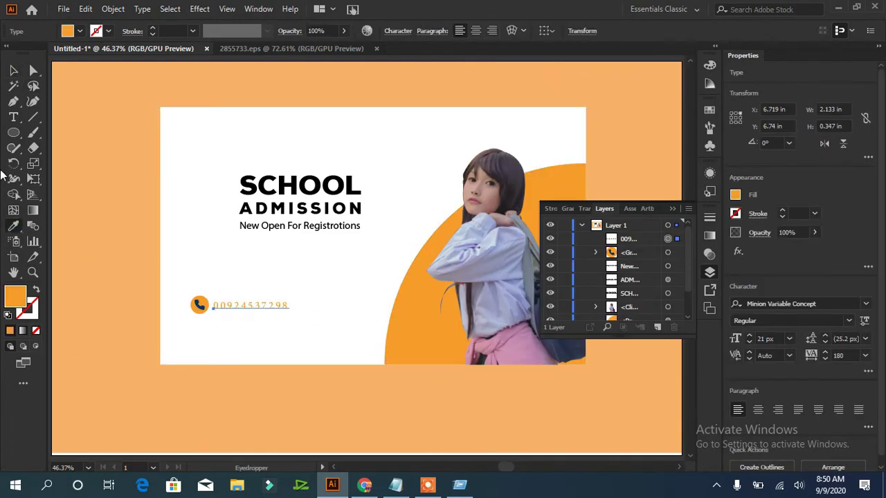
left_click(200, 304)
Eyedrop the handset's dark blue onto SCHOOL, ADMISSION and the tagline, and draw a small off-artboard square.
key("v")
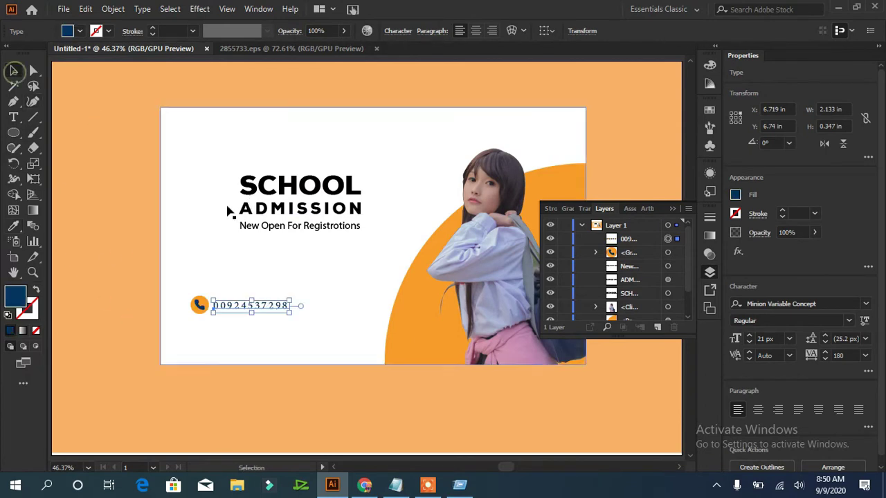
left_click(242, 193)
key("i")
left_click(201, 299)
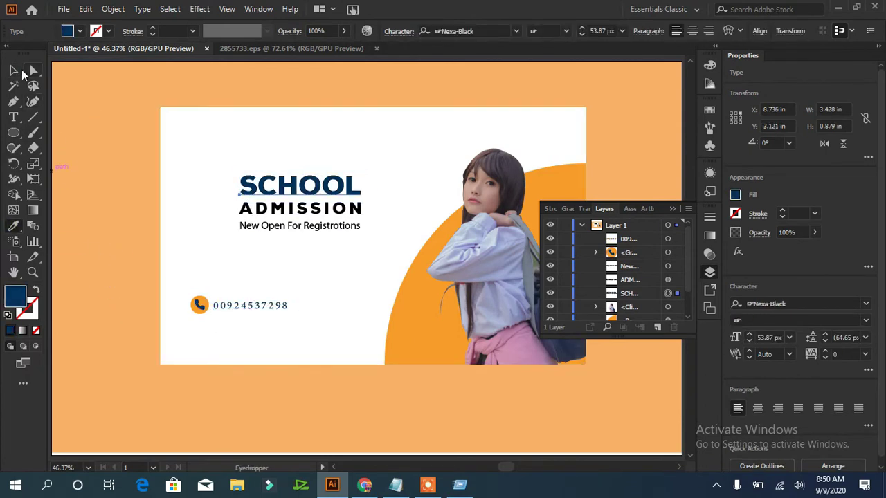
key("v")
left_click(241, 207)
key("i")
left_click(200, 308)
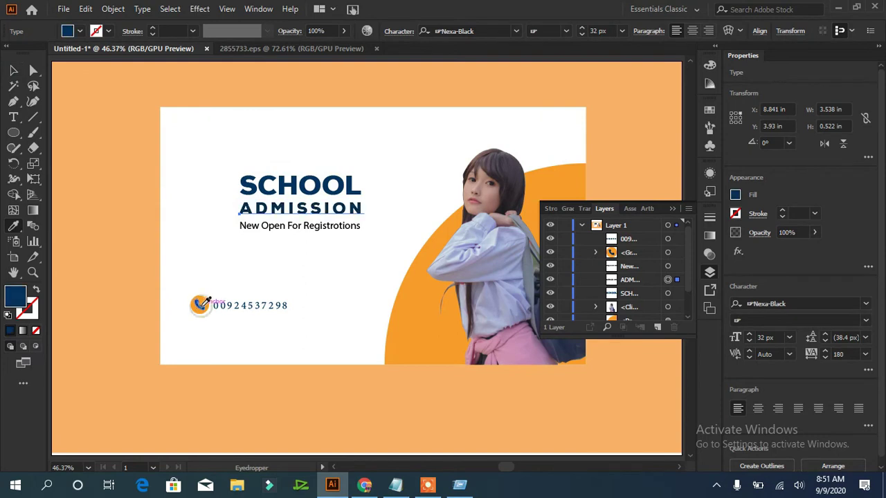
key("v")
left_click(325, 227)
left_click(14, 228)
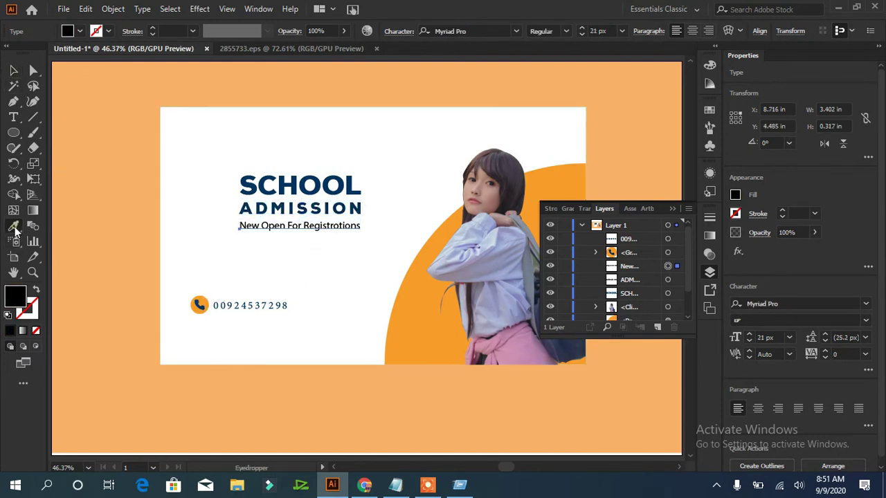
left_click(197, 306)
key("v")
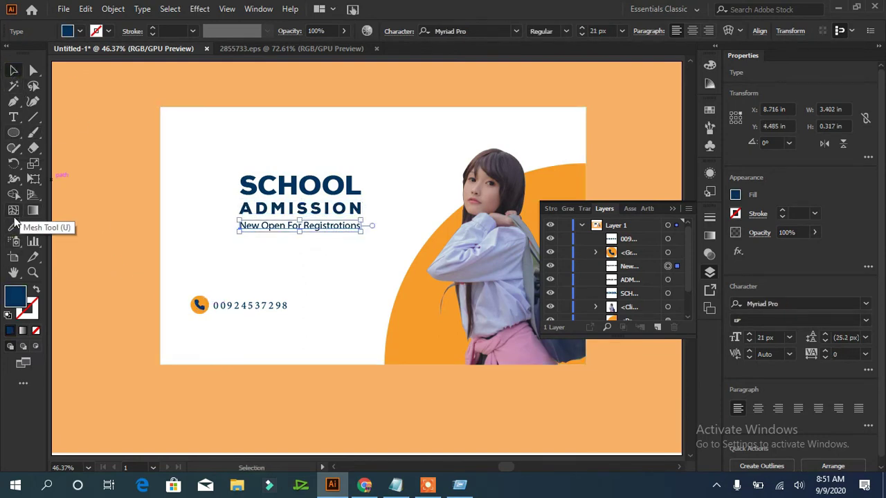
left_click(13, 132)
left_click_drag(65, 82, 84, 99)
key("v")
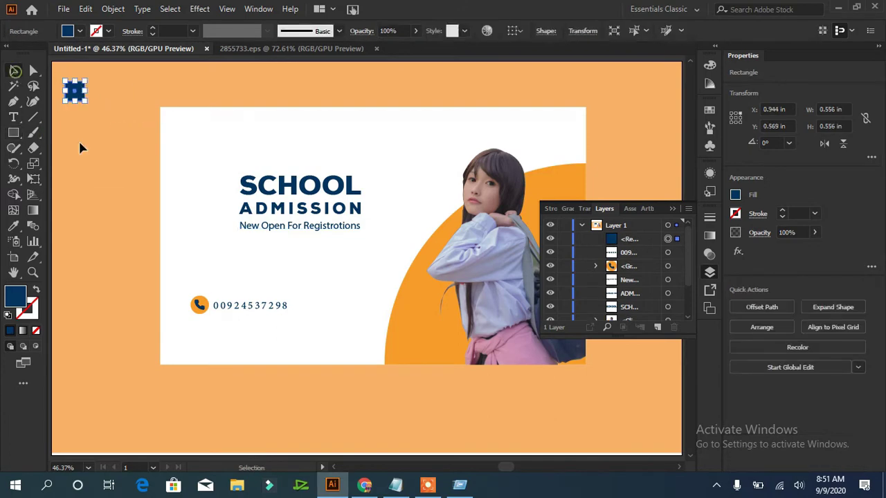
left_click(237, 367)
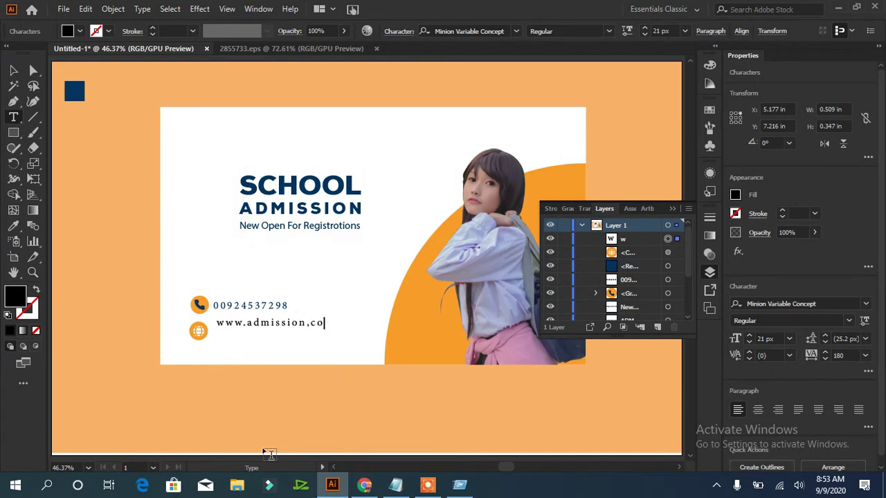
left_click(14, 70)
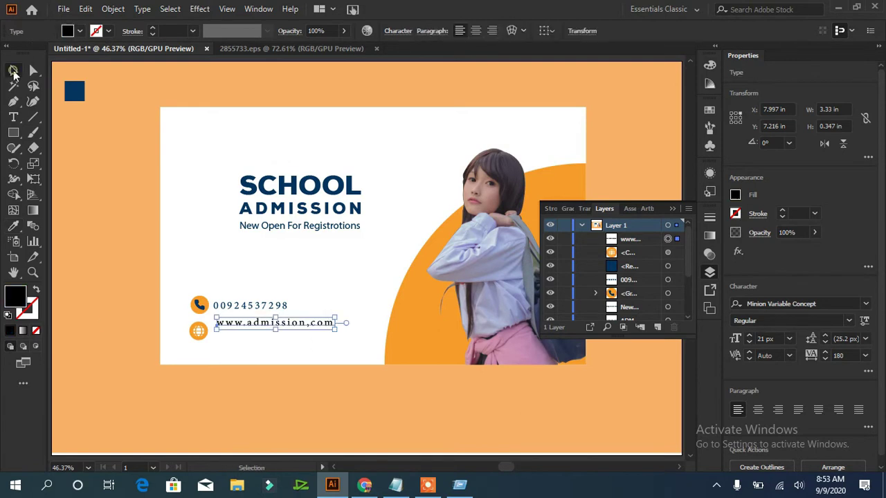
left_click(13, 226)
left_click(74, 90)
Nudge the URL text down, then clear the selection for drawing line segments.
key("v")
key("shift+Down")
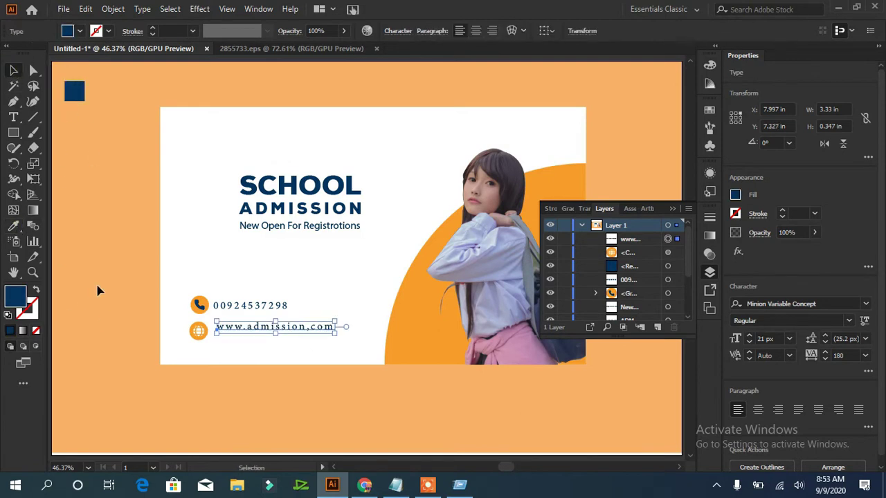
key("shift+Down")
left_click(97, 291)
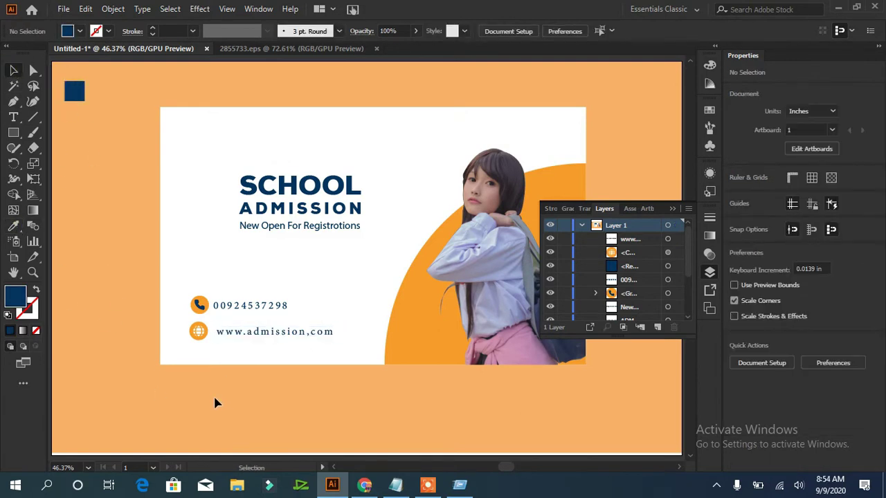
left_click(33, 117)
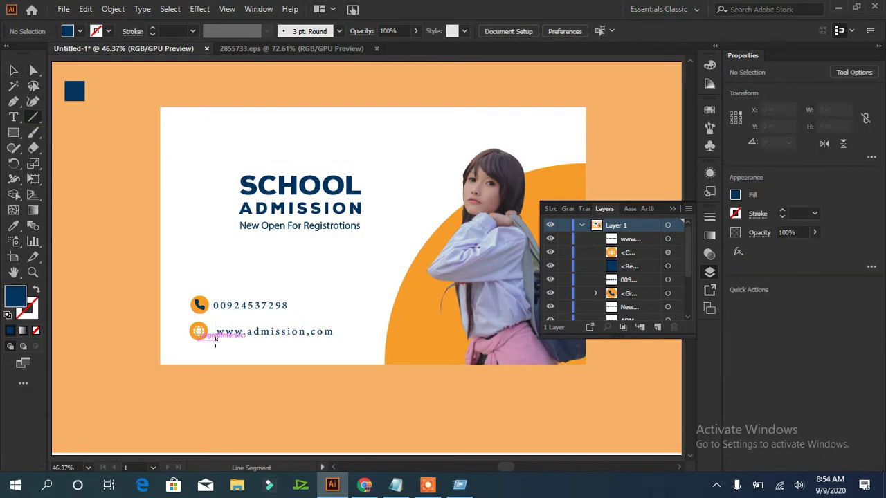
Draw a 1 px dark blue underline beneath the web address.
left_click_drag(218, 339, 335, 339)
key("i")
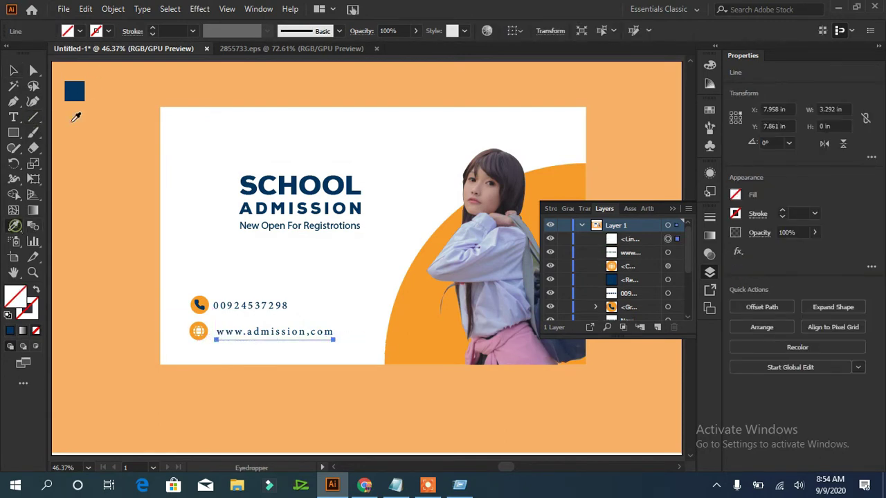
left_click(152, 27)
key("shift+x")
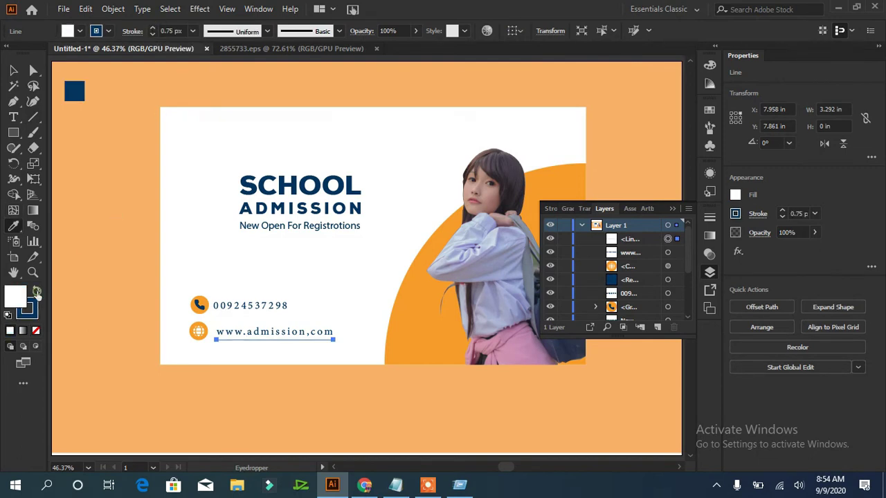
left_click(152, 28)
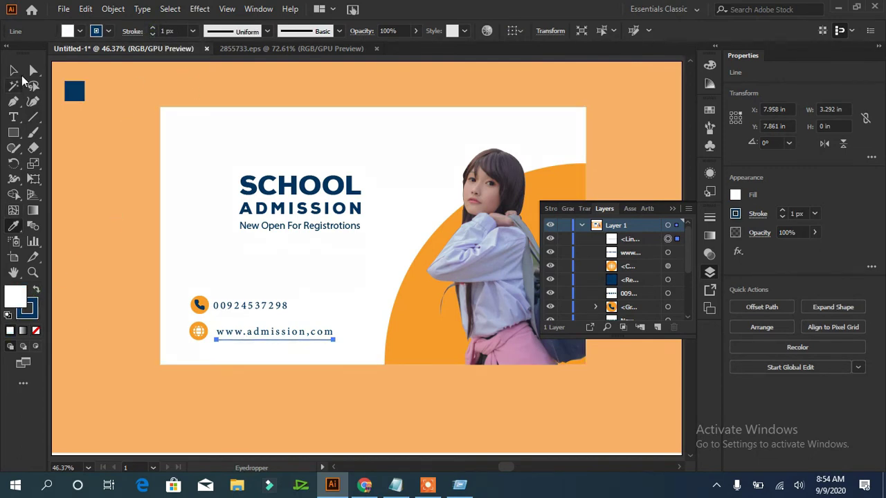
key("v")
Duplicate the underline beneath the phone number and shorten it to fit.
left_click(76, 234)
left_click(198, 331)
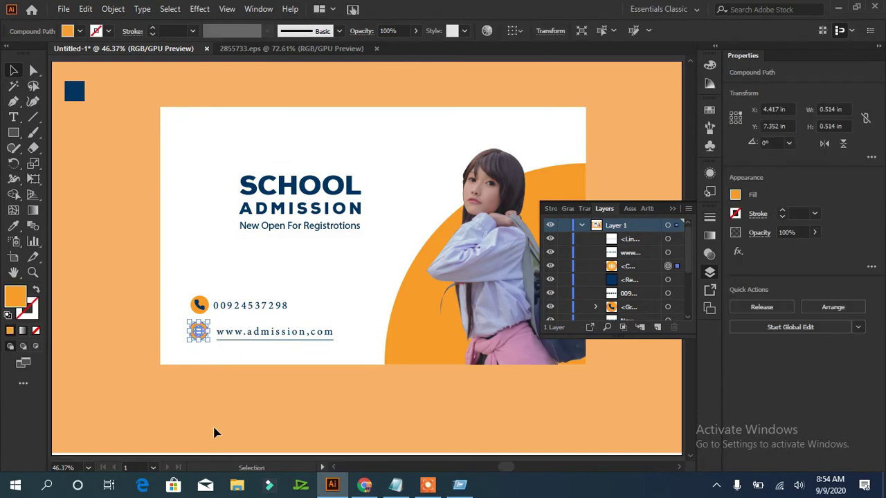
left_click(308, 291)
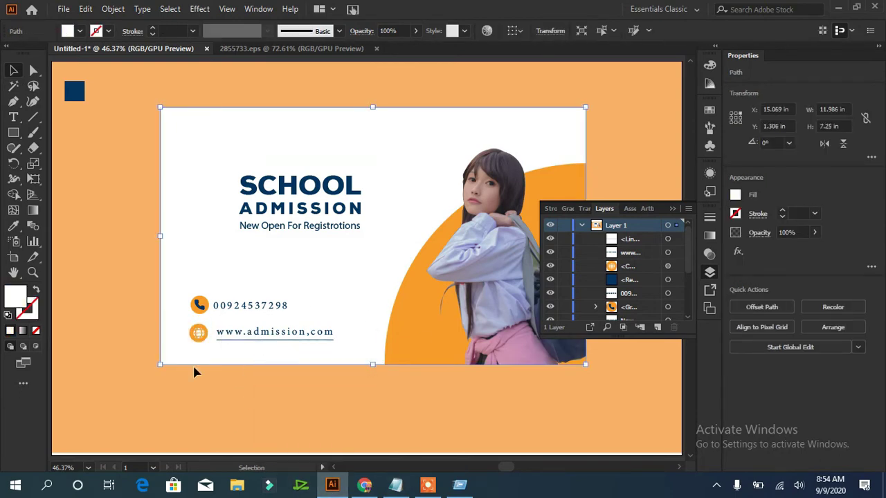
left_click_drag(247, 338, 243, 313)
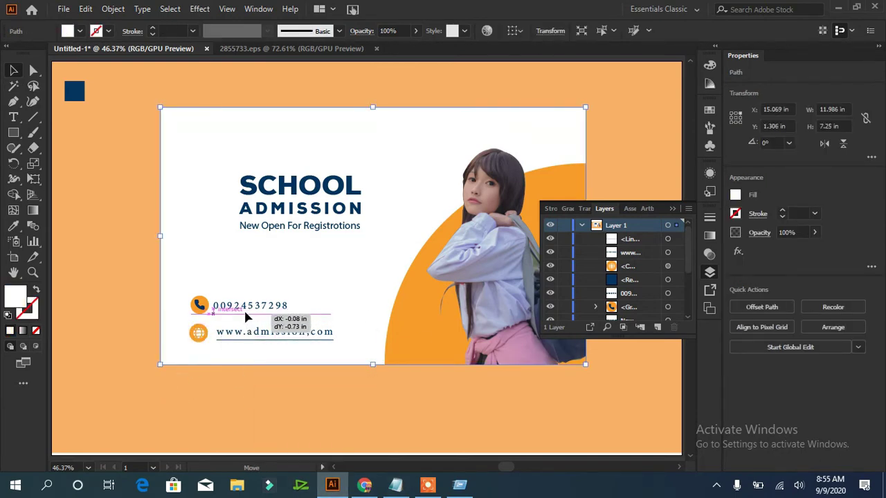
left_click_drag(331, 318, 288, 314)
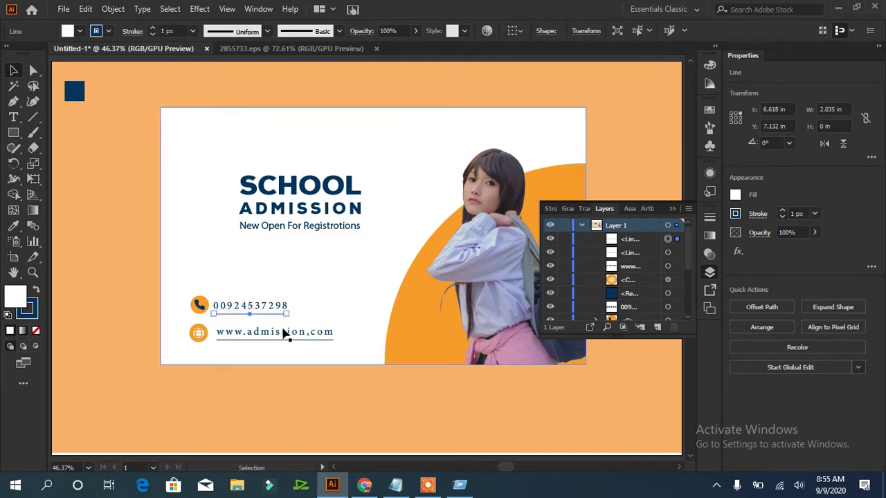
Nudge the phone icon down and duplicate the orange quarter-circle to the upper left.
left_click(208, 409)
left_click(199, 305)
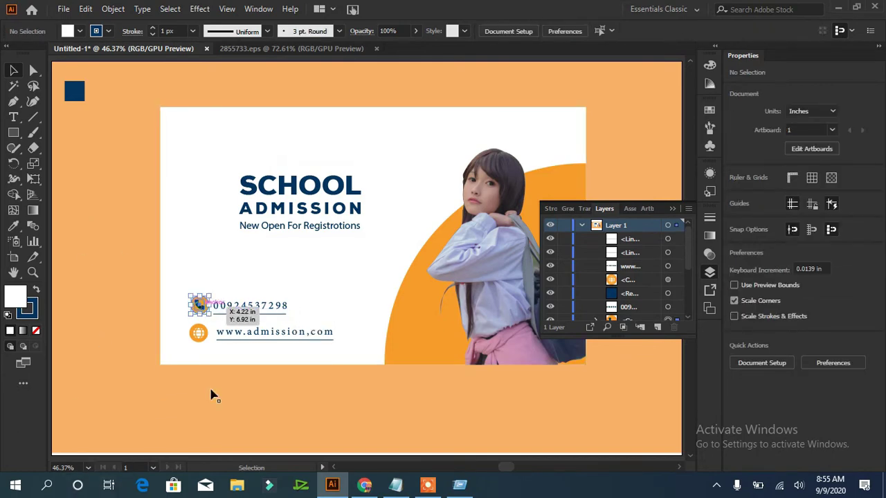
key("Down")
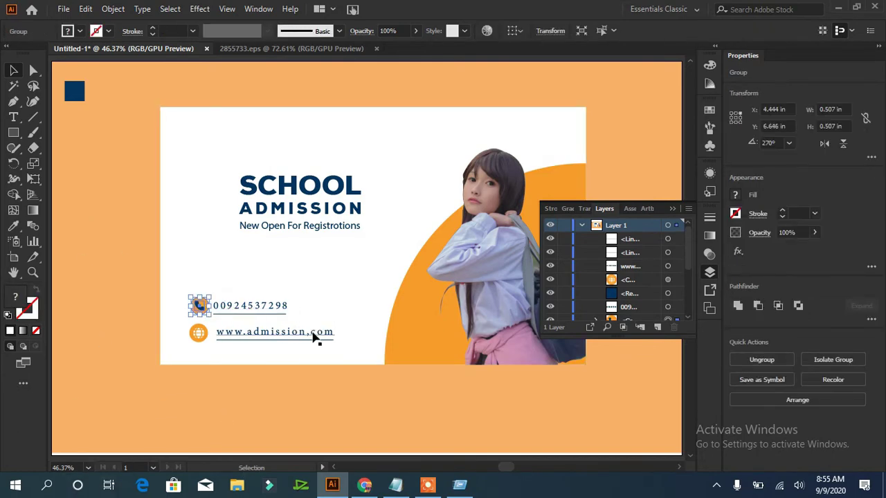
left_click_drag(416, 316, 203, 233)
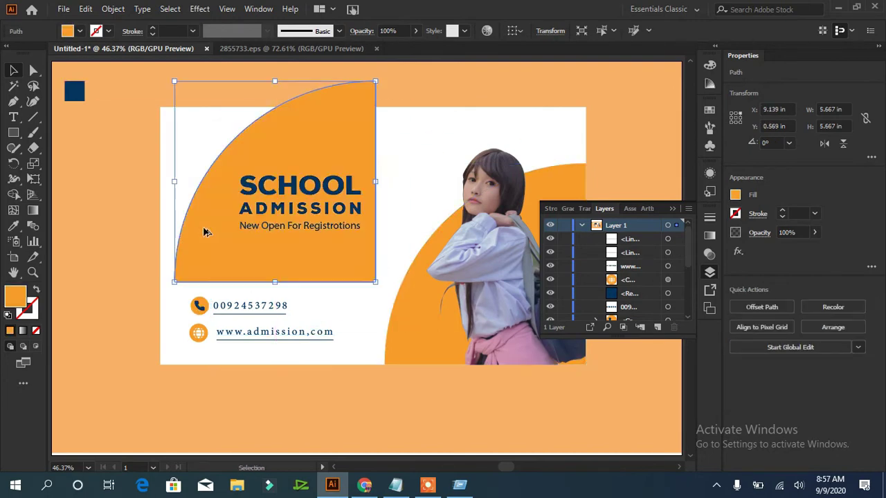
Rotate the copied quarter-circle 180° and shrink it to about 4.4 in in the top-left corner.
left_click_drag(166, 81, 371, 276)
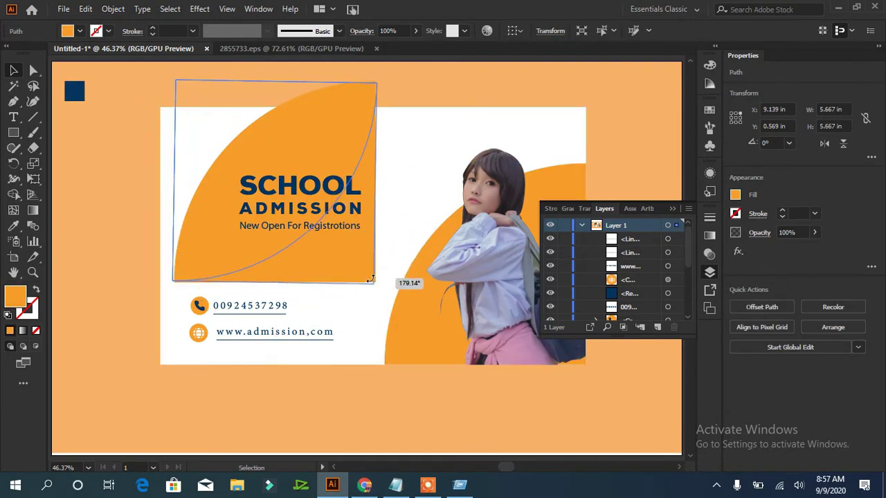
left_click_drag(278, 130, 270, 156)
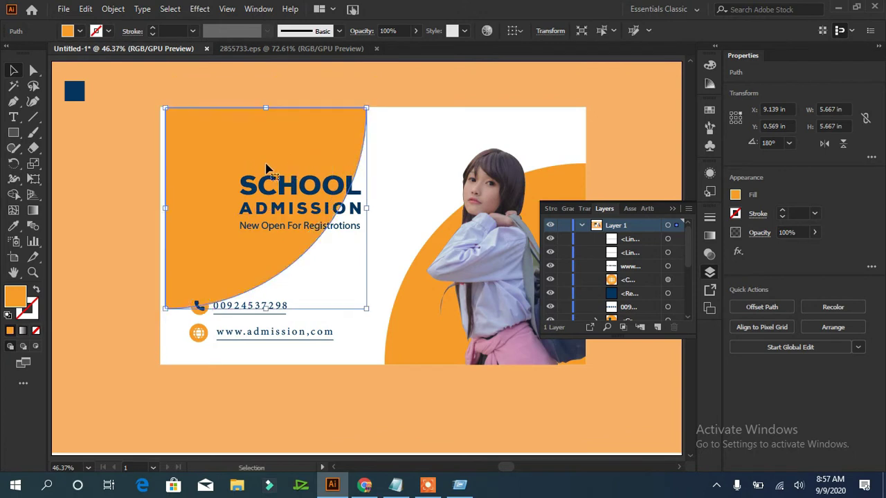
left_click_drag(366, 311, 322, 264)
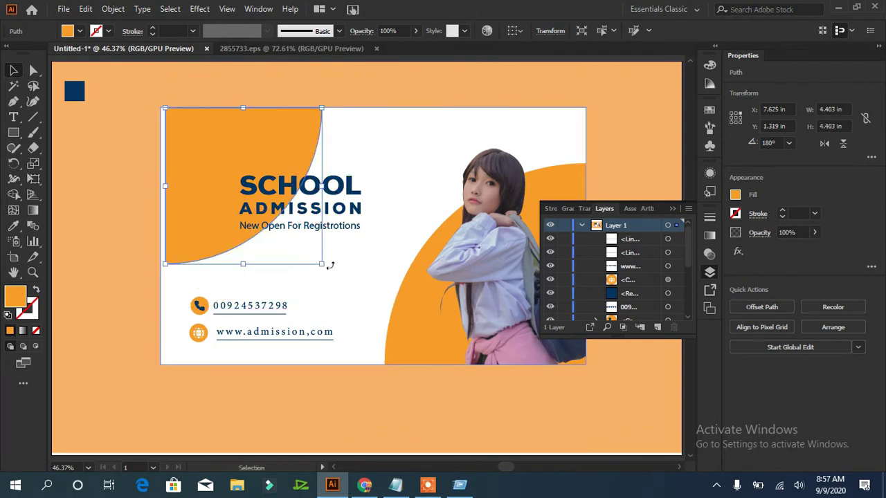
key("Left")
key("Left")
key("Left")
key("Left")
key("Left")
key("Left")
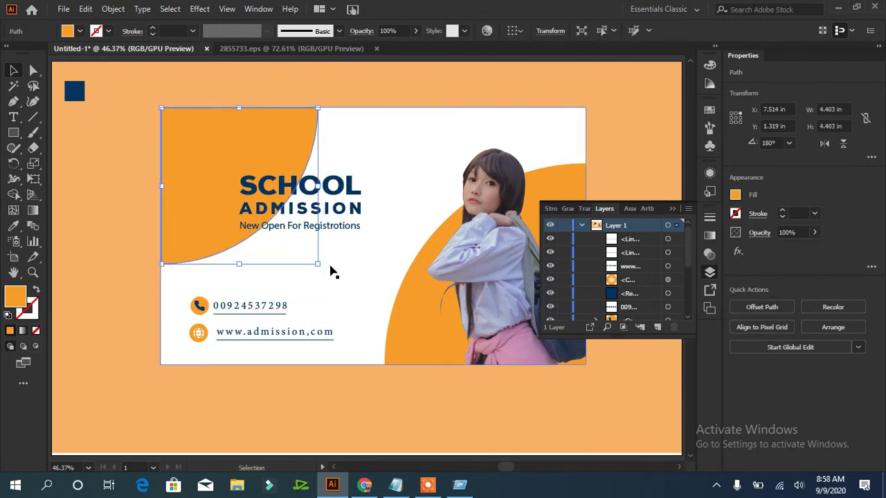
left_click_drag(209, 193, 207, 192)
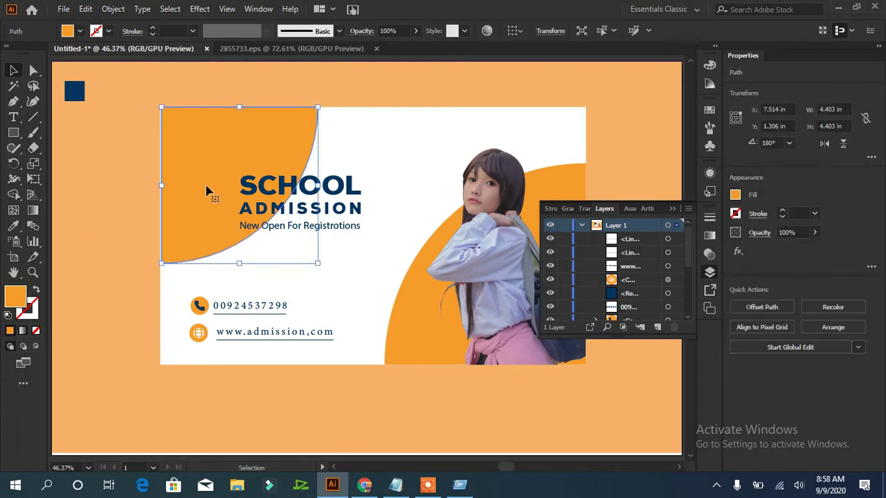
Lower the quarter-circle's opacity to 78%.
left_click(107, 195)
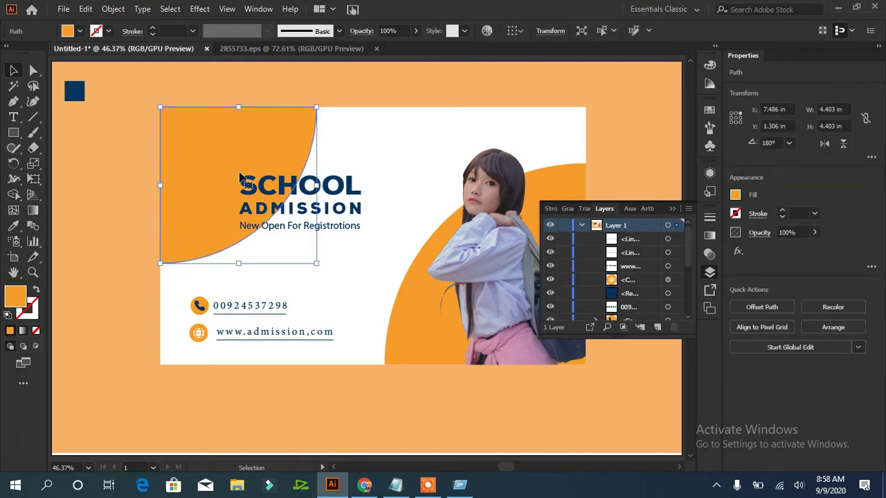
left_click(138, 305)
left_click(221, 197)
left_click(815, 233)
left_click_drag(814, 248, 797, 253)
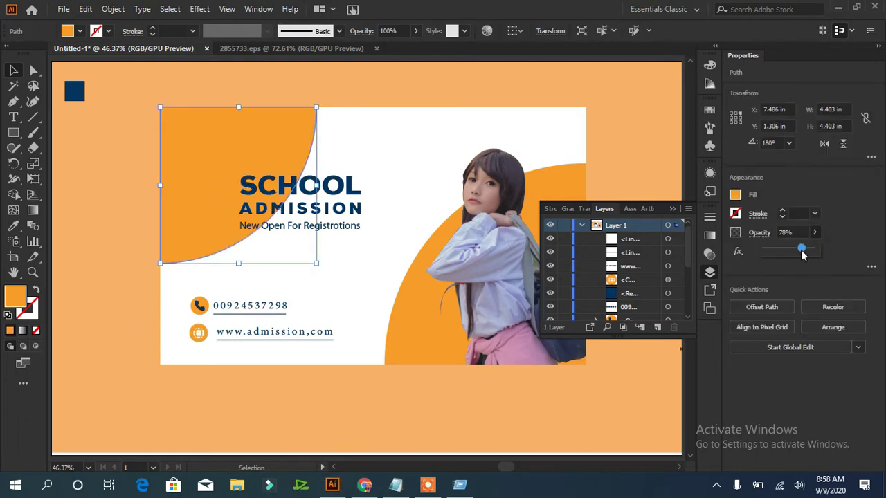
Type 's' as the wordmark text and set it in Minion Variable Concept.
left_click(609, 159)
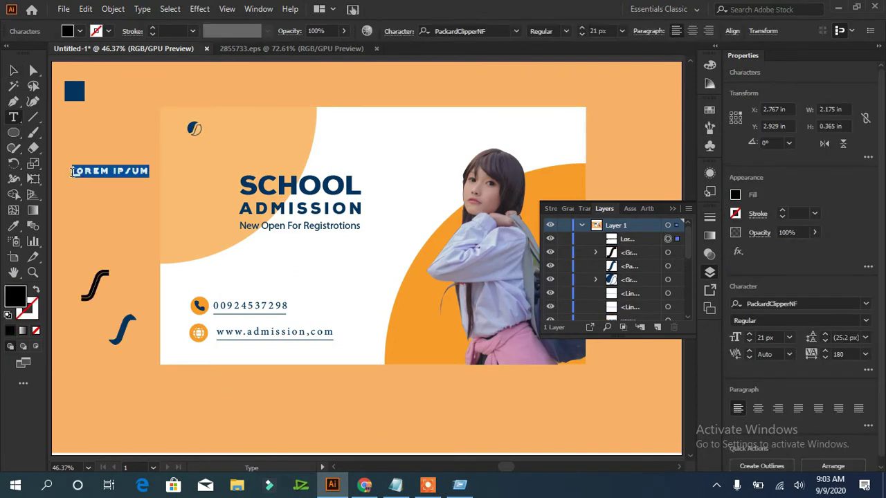
type("s")
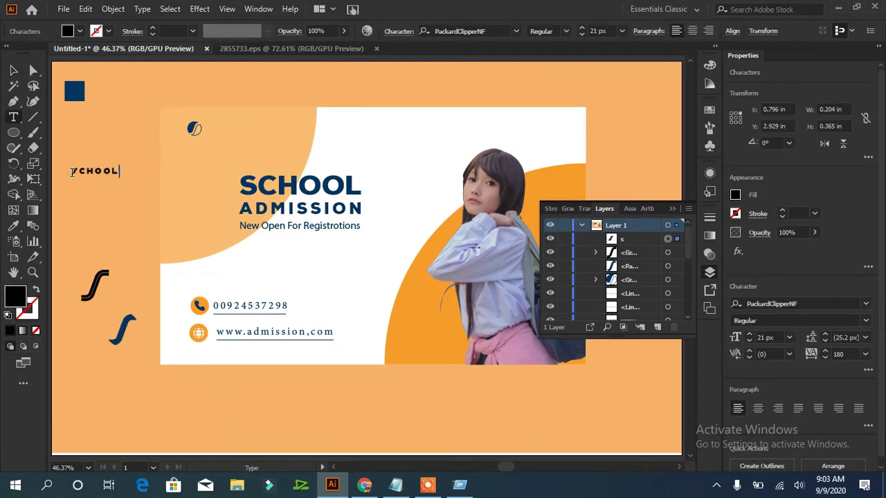
key("ctrl+a")
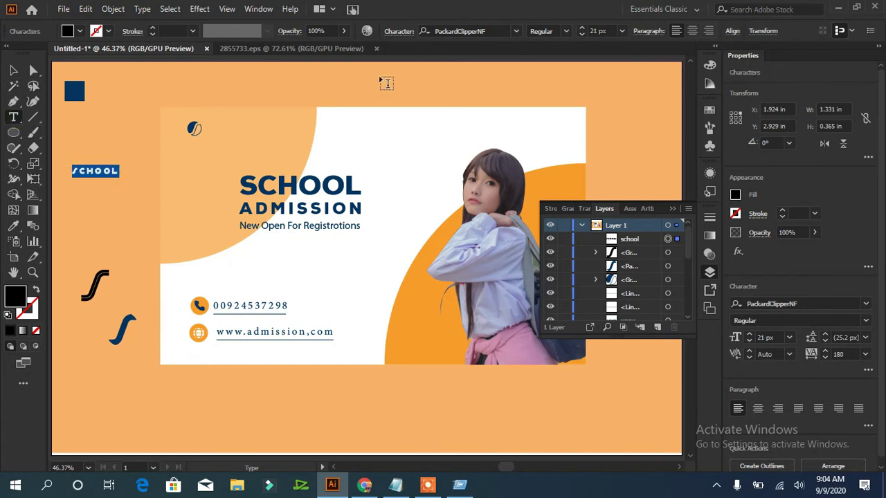
left_click(516, 31)
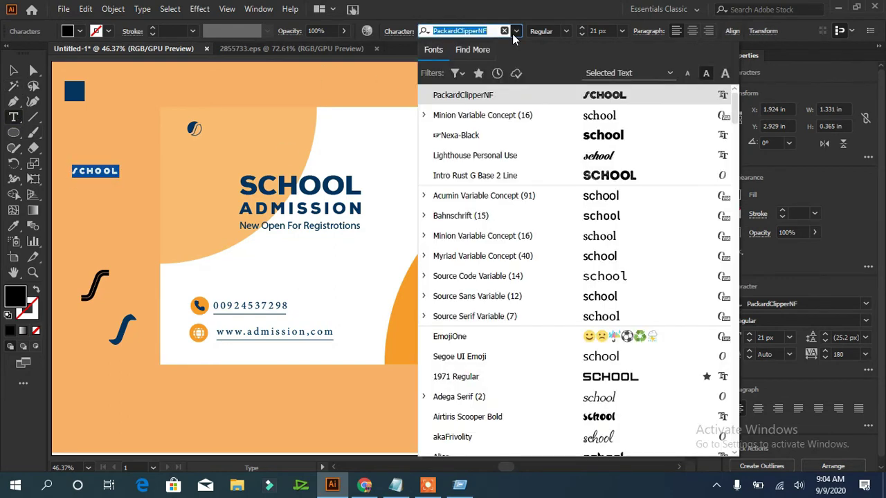
left_click(545, 123)
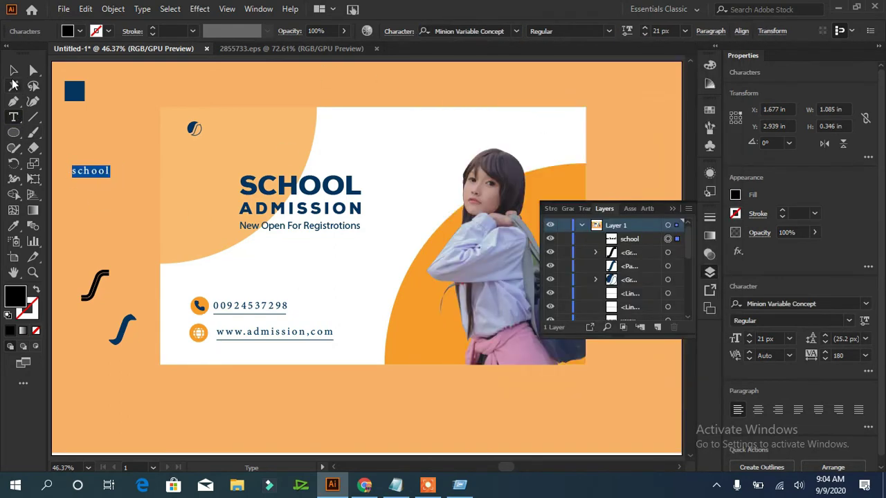
Place the wordmark beside the logo at 16 px in dark blue.
left_click(13, 71)
left_click_drag(86, 174, 227, 129)
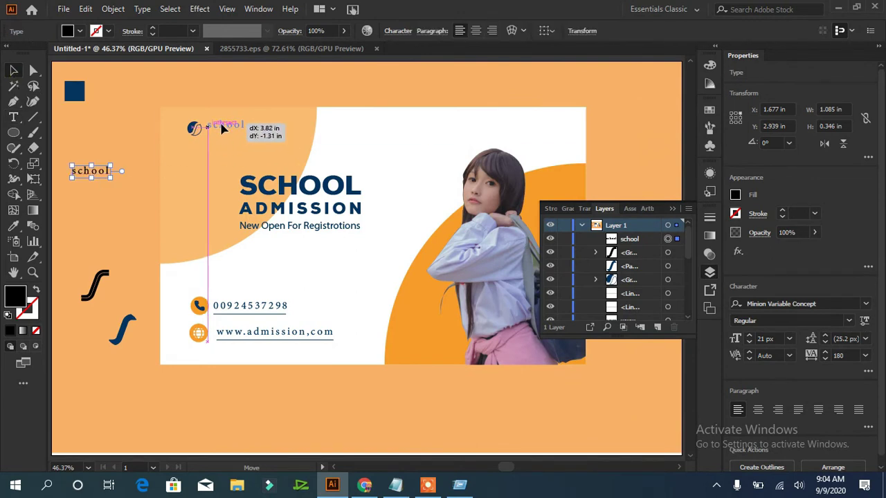
left_click(749, 343)
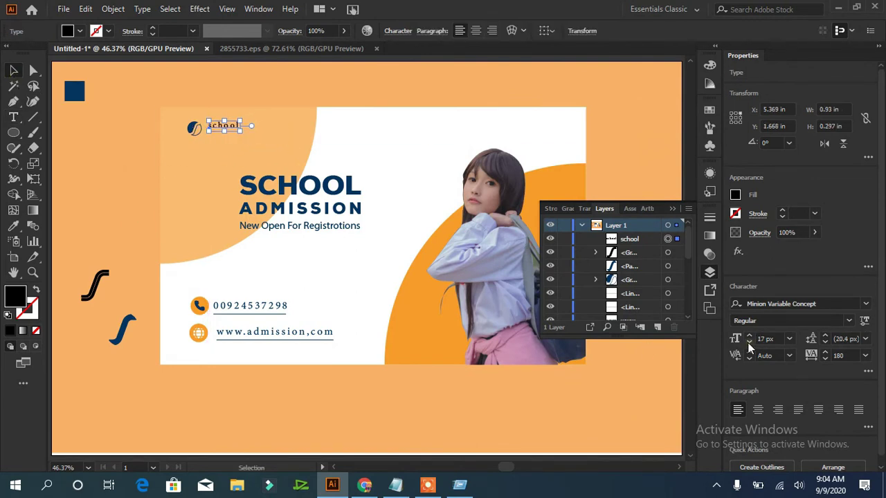
left_click(13, 226)
left_click(74, 90)
left_click(13, 72)
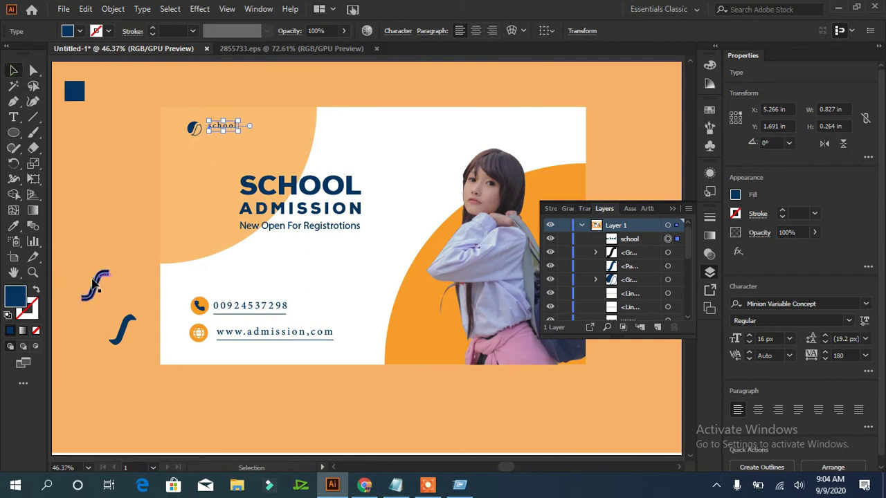
key("Down")
key("Down")
key("Down")
Capitalize the wordmark to 'School' and remove a stray text object.
key("t")
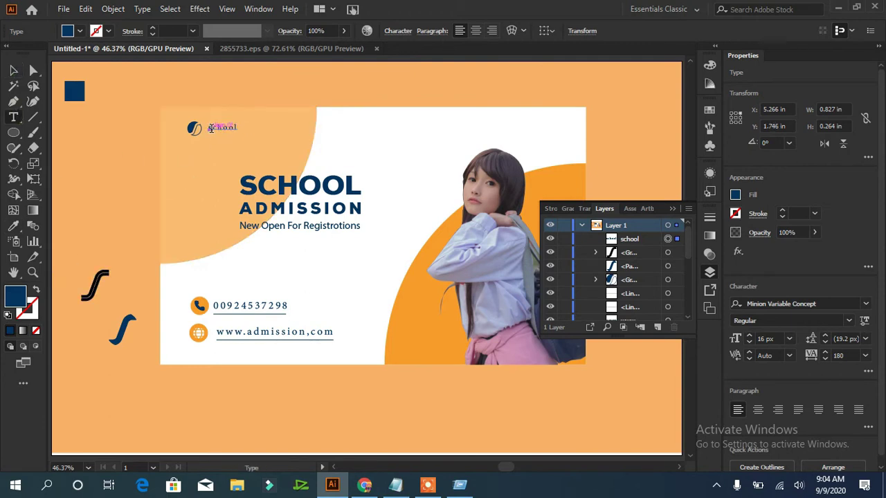
left_click(211, 128)
key("BackSpace")
type("S")
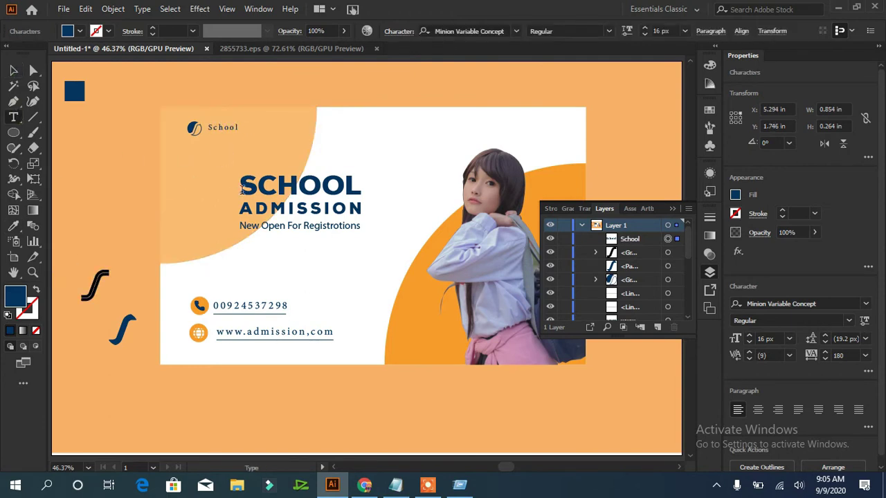
left_click(238, 122)
key("BackSpace")
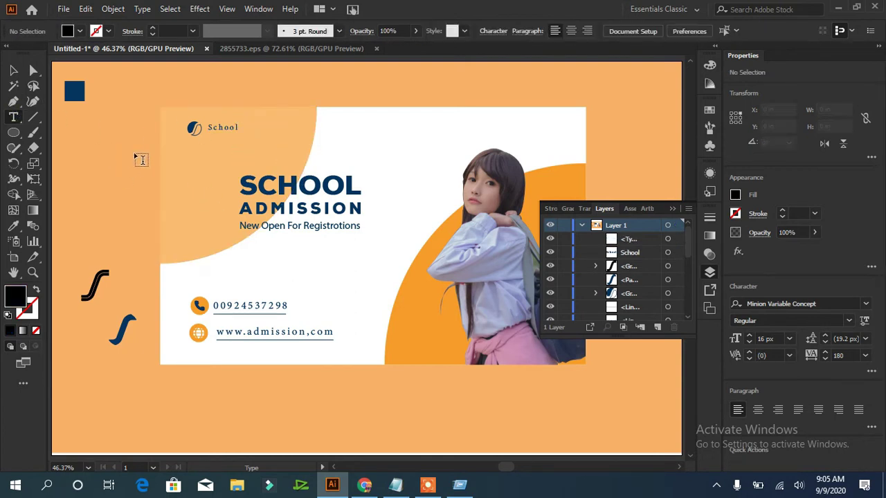
Add a dark blue 8 px 'Lorem ipsum' line beneath the School wordmark.
left_click(134, 154)
key("Escape")
left_click(748, 344)
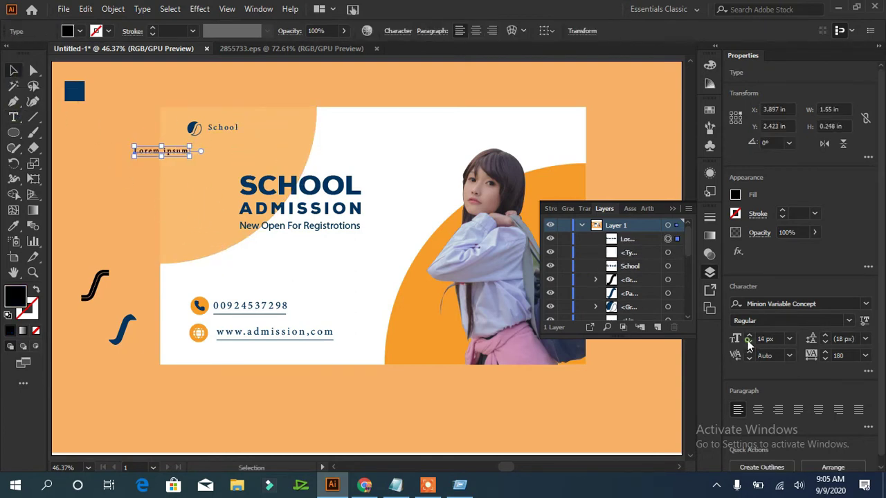
left_click(749, 344)
key("i")
left_click(74, 91)
key("v")
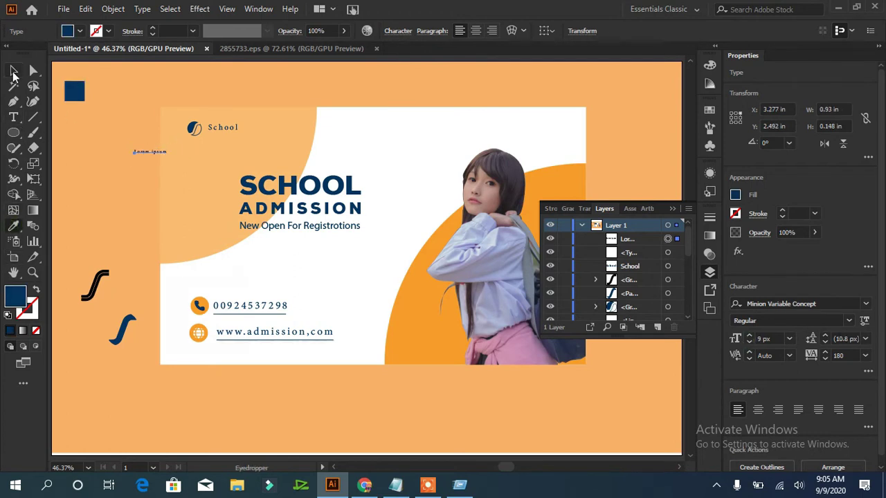
left_click_drag(154, 155, 233, 139)
left_click(749, 342)
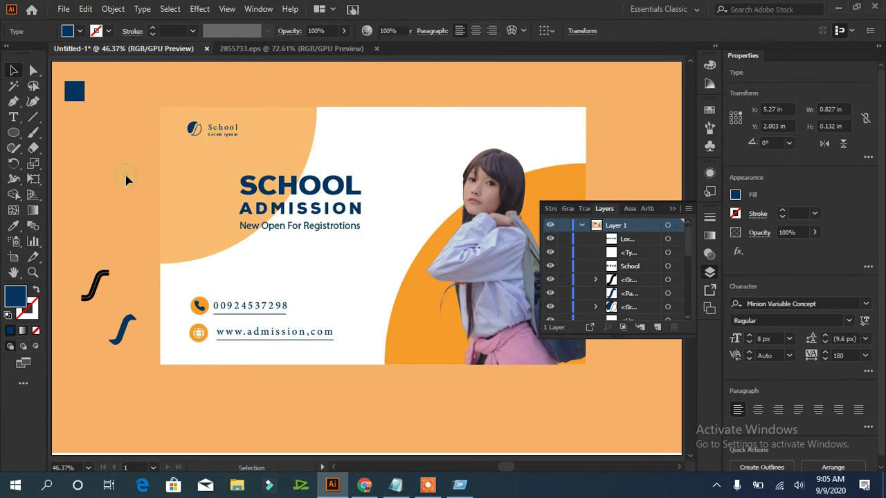
Resize the School logo icon to about 0.389 in.
left_click(194, 129)
left_click_drag(201, 135, 204, 139)
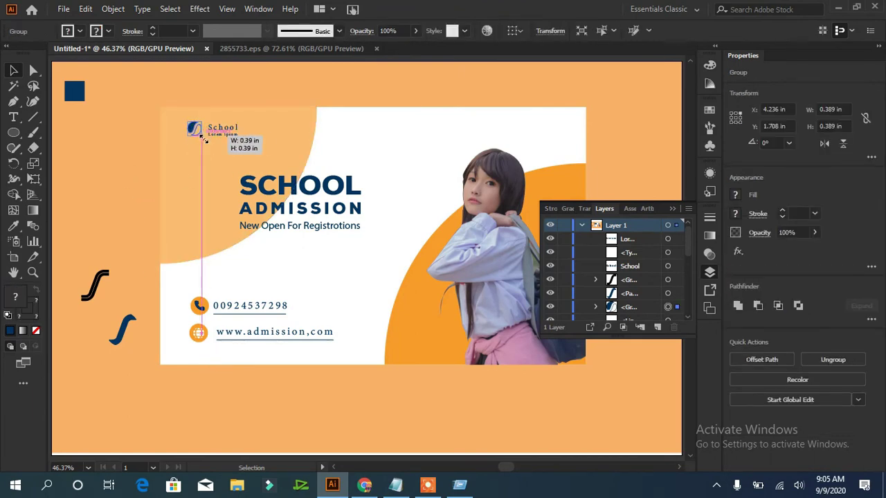
left_click(69, 121)
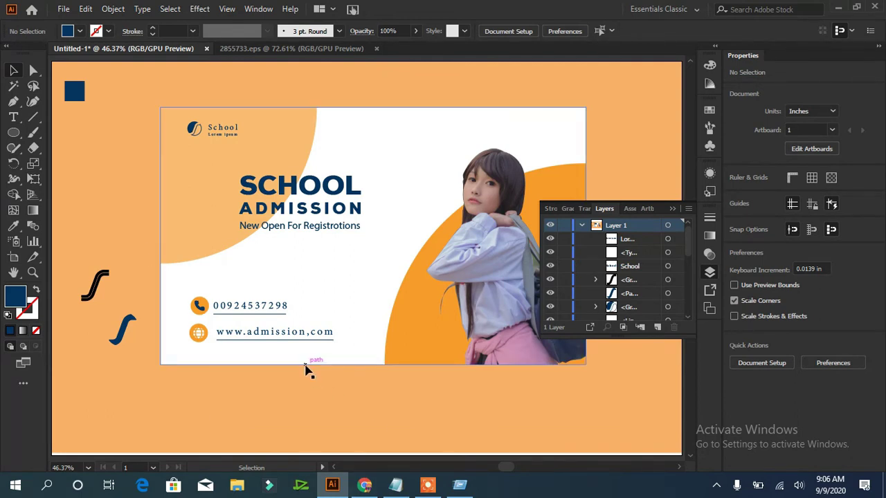
Copy 'The best Education' from the Notepad notes.
left_click(396, 484)
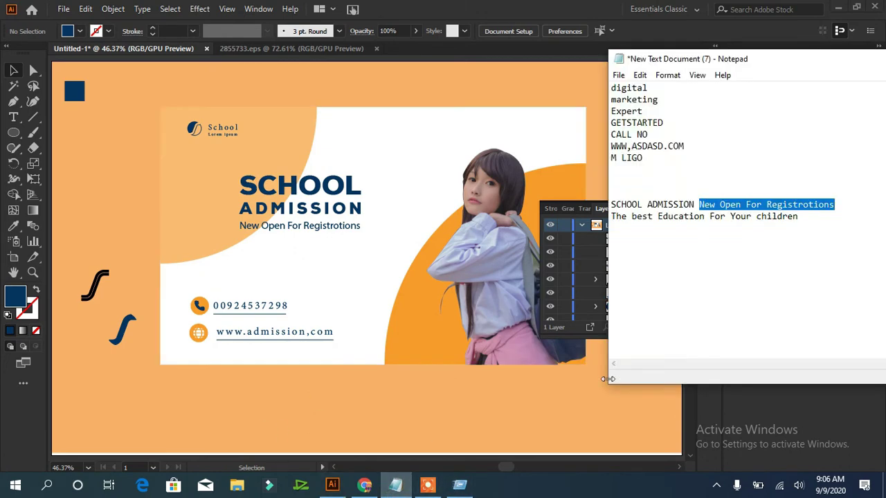
left_click_drag(612, 216, 704, 216)
right_click(692, 217)
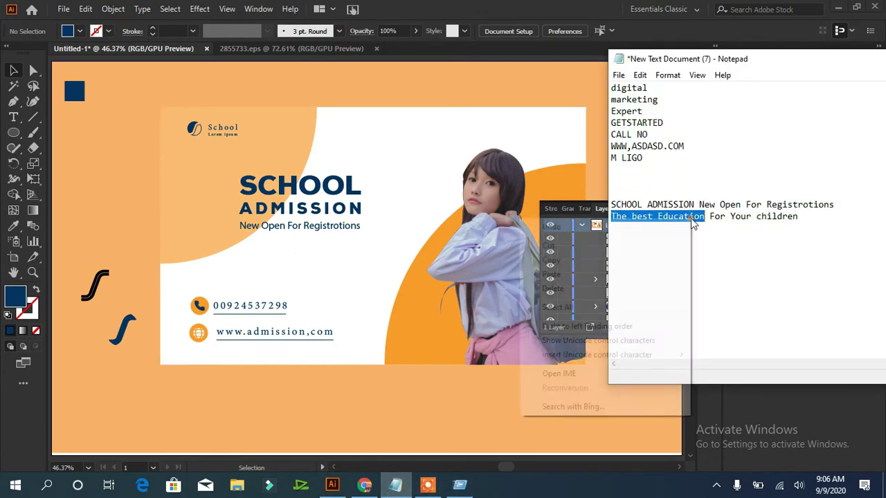
left_click(606, 261)
Paste 'The best Education' under the subtitle and colour it dark blue.
left_click(249, 254)
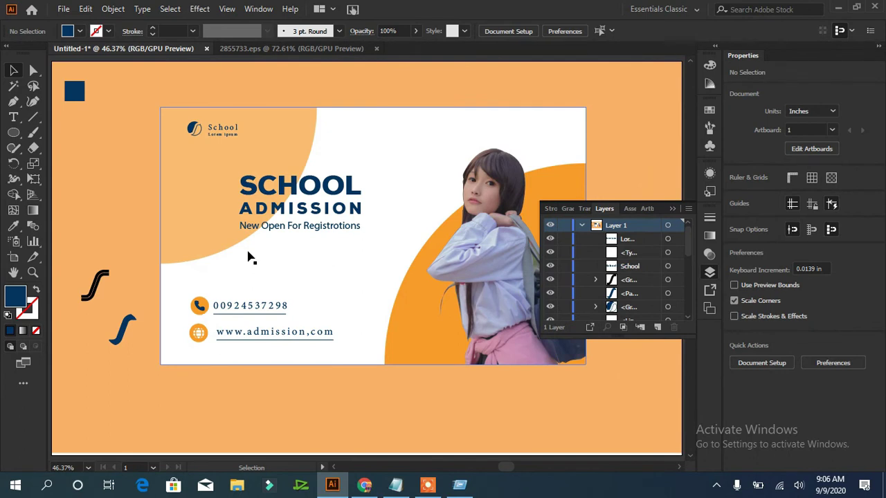
key("ctrl+v")
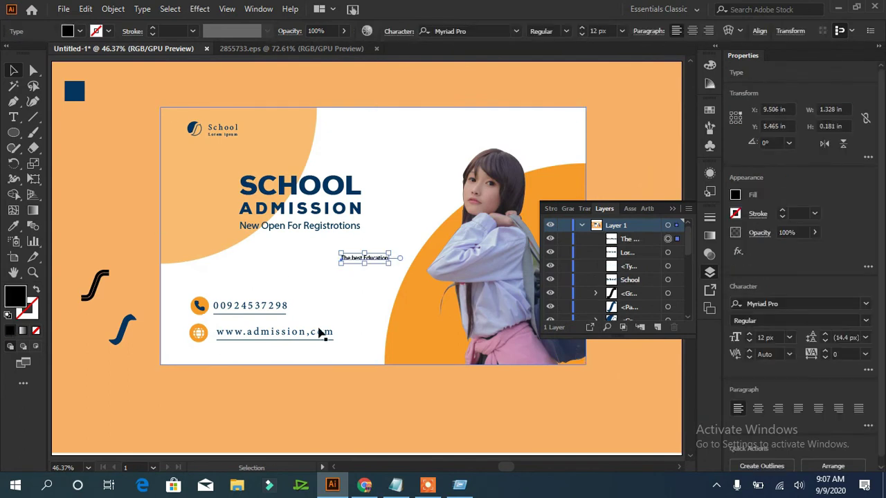
mouse_move(374, 264)
left_mouse_down()
mouse_move(295, 251)
mouse_move(336, 255)
mouse_move(324, 248)
left_mouse_up()
key("i")
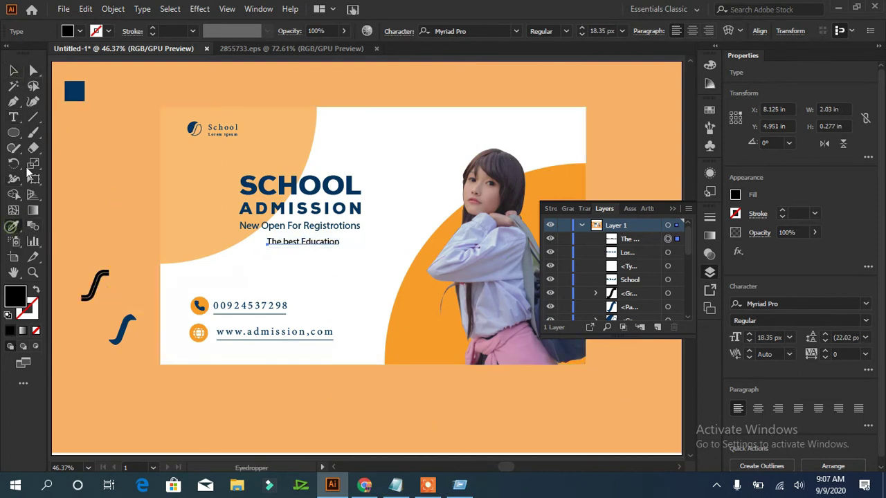
left_click(75, 91)
left_click(396, 485)
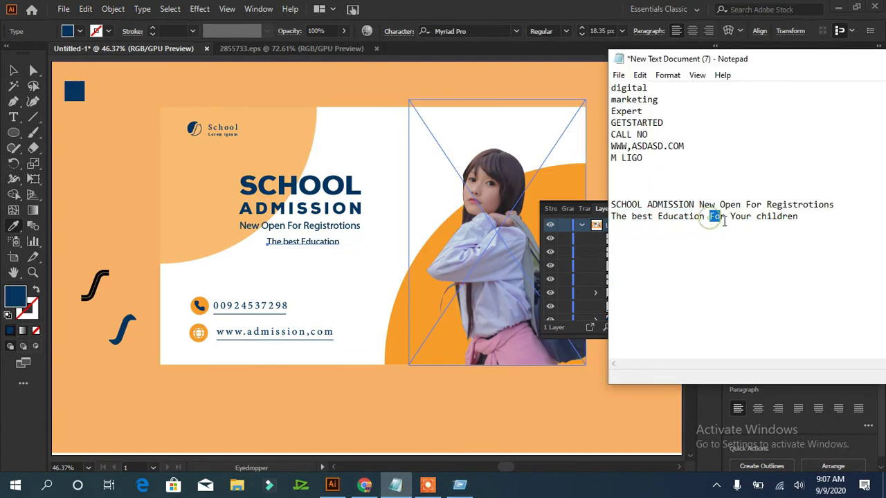
Copy 'For Your children' from Notepad and paste it under 'The best Education'.
left_click_drag(710, 216, 799, 217)
key("ctrl+c")
left_click(13, 117)
left_click(266, 252)
key("ctrl+v")
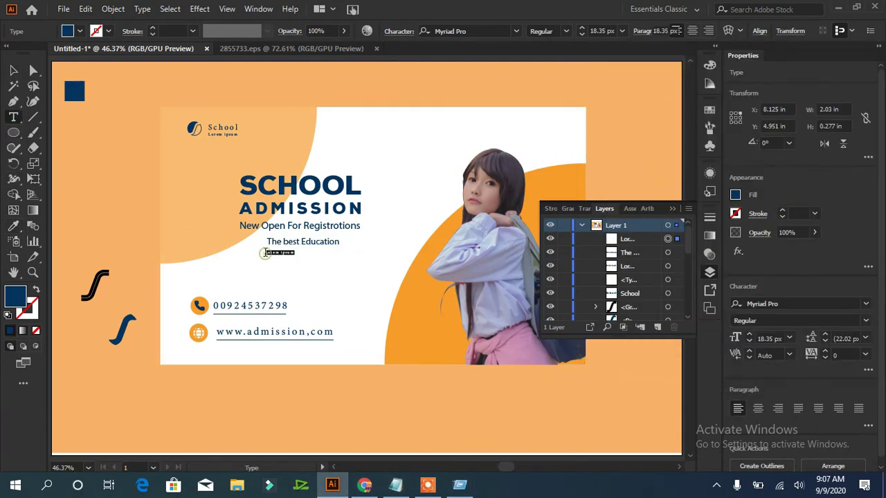
Match 'For Your children' to the blue Myriad Pro style and nudge it right.
left_click(14, 225)
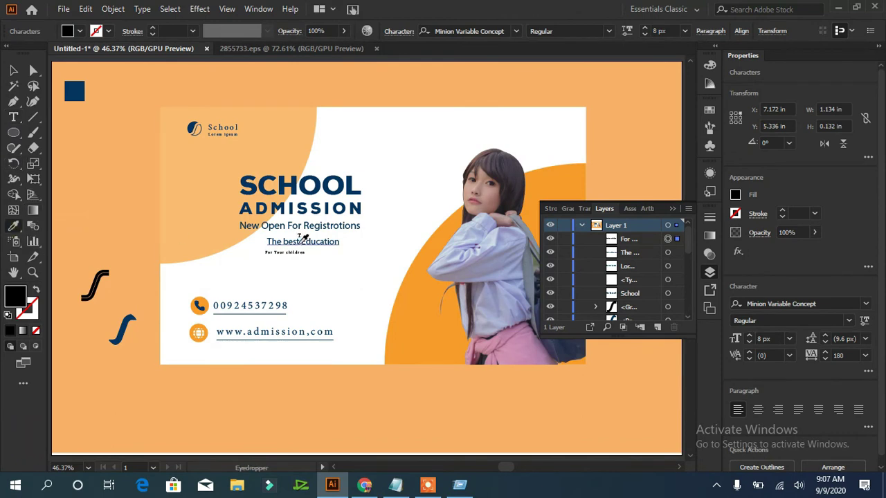
left_click(299, 240)
key("v")
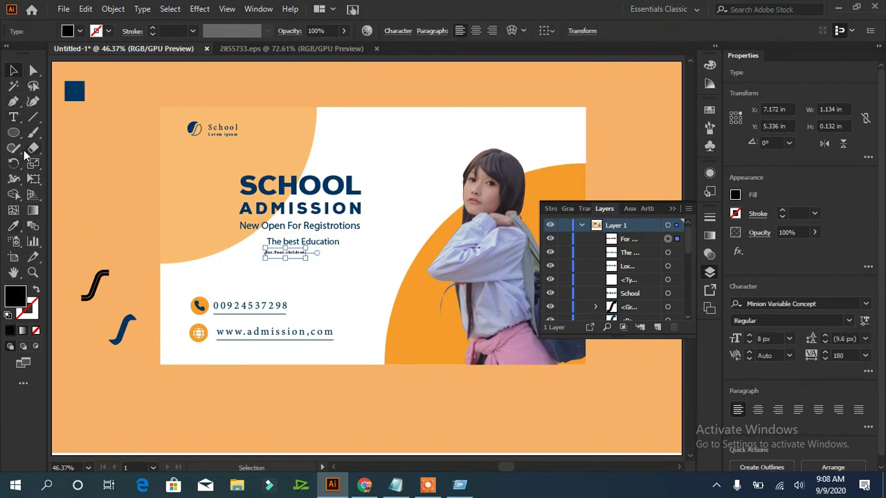
left_click(13, 225)
left_click(305, 242)
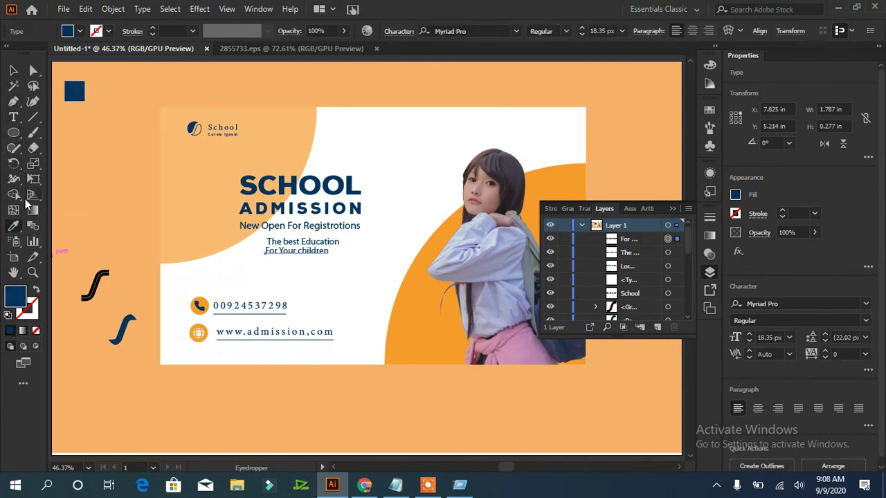
left_click(12, 71)
key("Right")
key("Right")
key("Right")
key("Right")
key("Right")
key("Right")
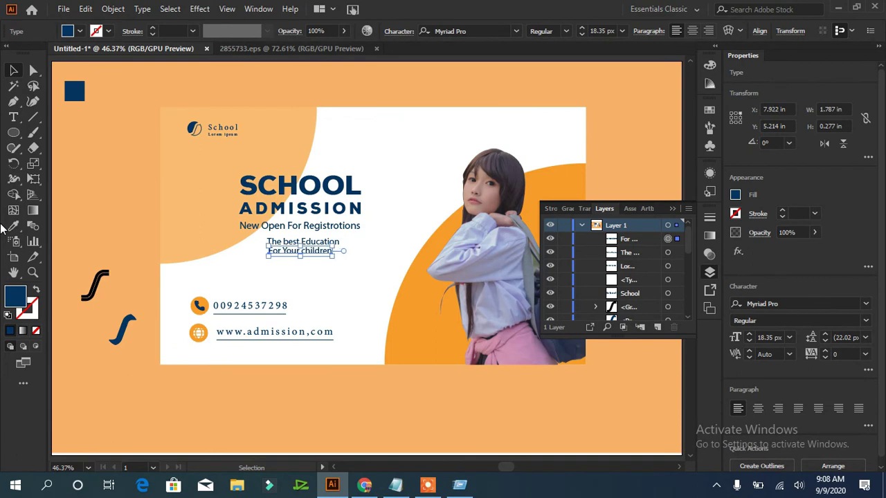
left_click(313, 289)
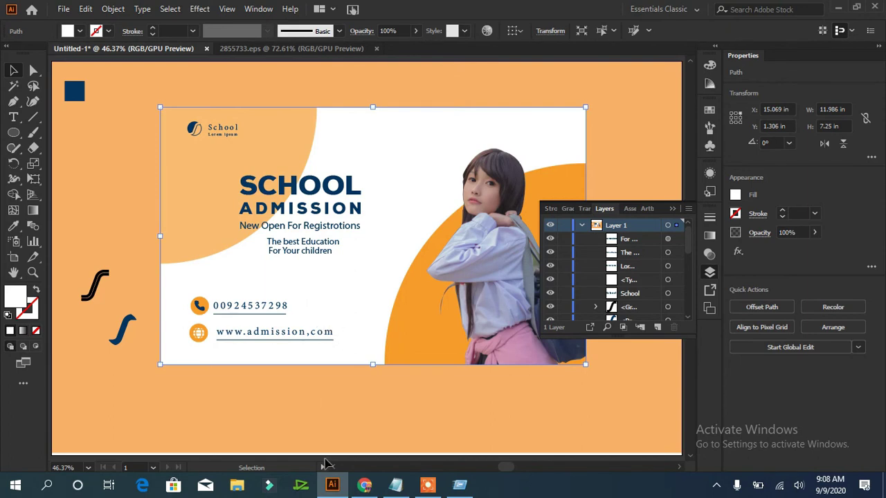
Add a Drop Shadow effect to the banner with preview on and increased blur.
left_click(199, 9)
mouse_move(217, 156)
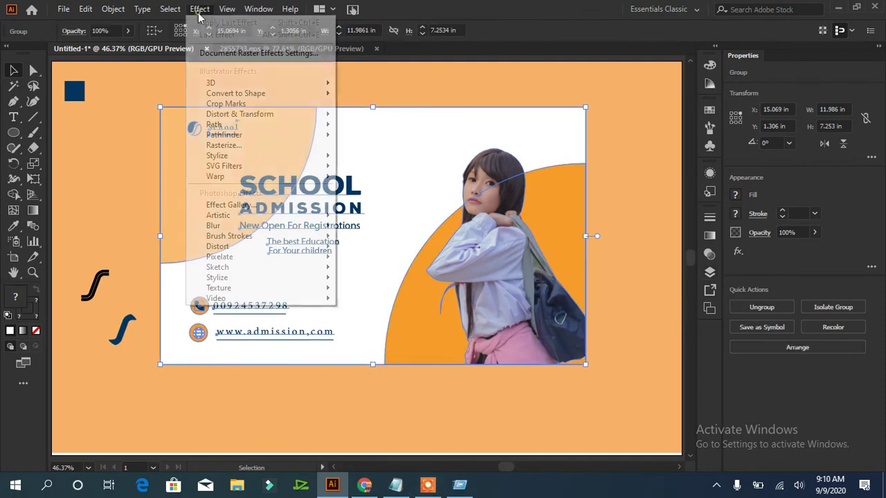
left_click(379, 158)
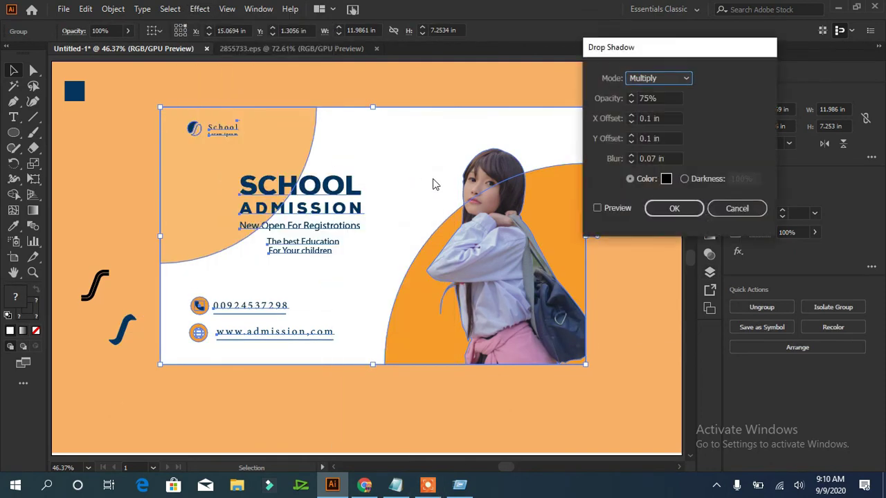
left_click(597, 207)
left_click(632, 156)
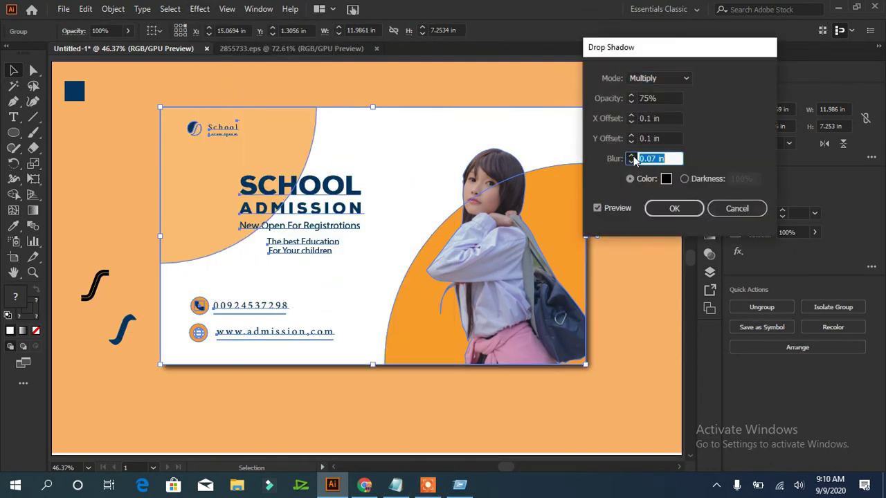
left_click(631, 156)
left_click(631, 156)
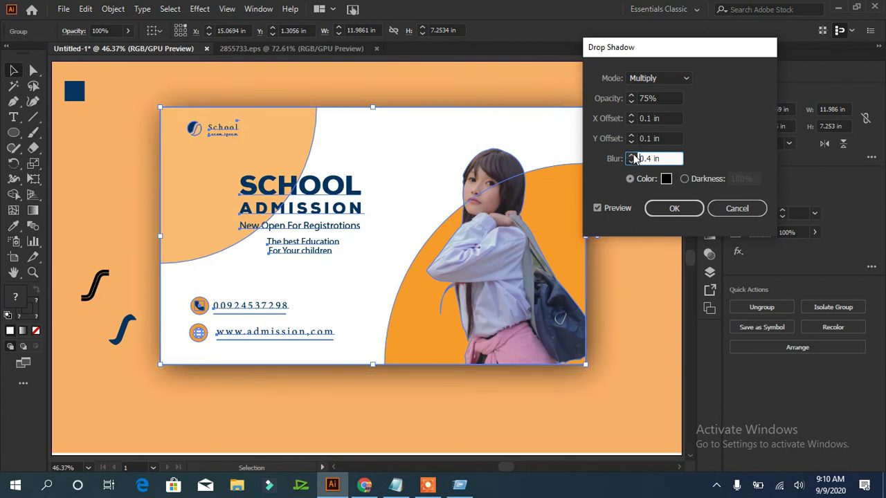
Set the shadow offsets to X −0.2 in, Y 0.4 in with 0.2 in blur, and apply.
left_click(631, 136)
left_click(631, 136)
left_click(631, 121)
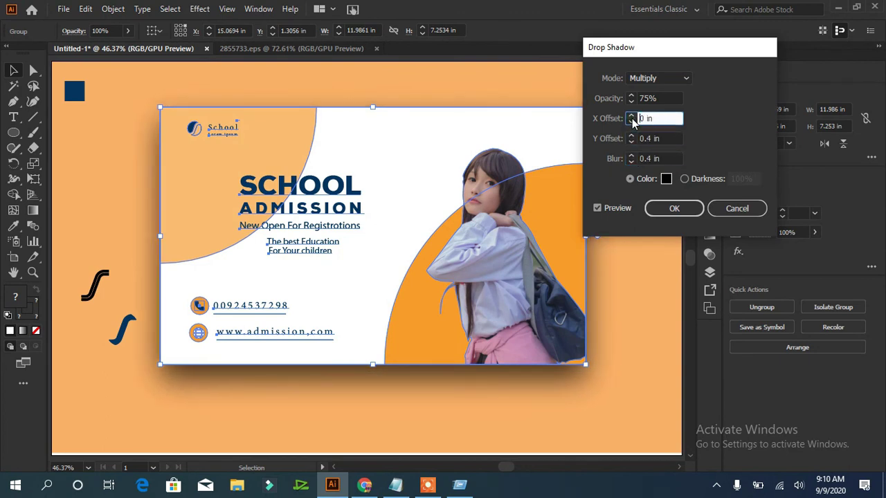
left_click(631, 117)
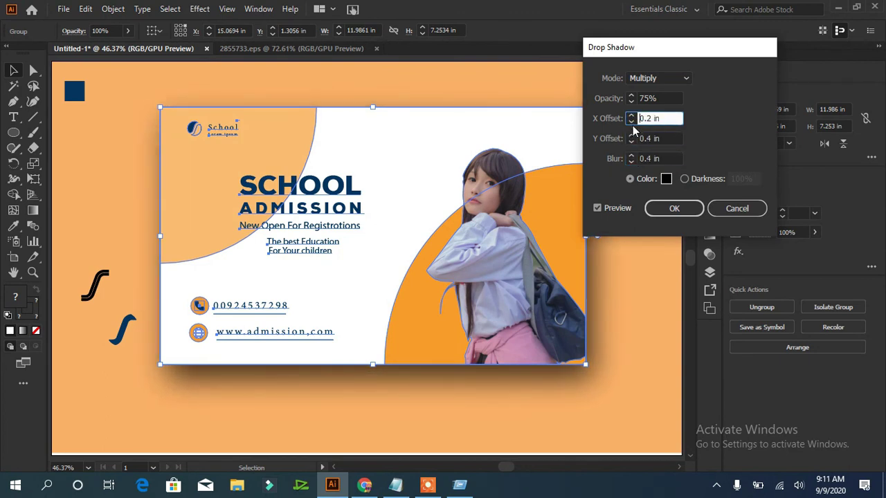
left_click(631, 123)
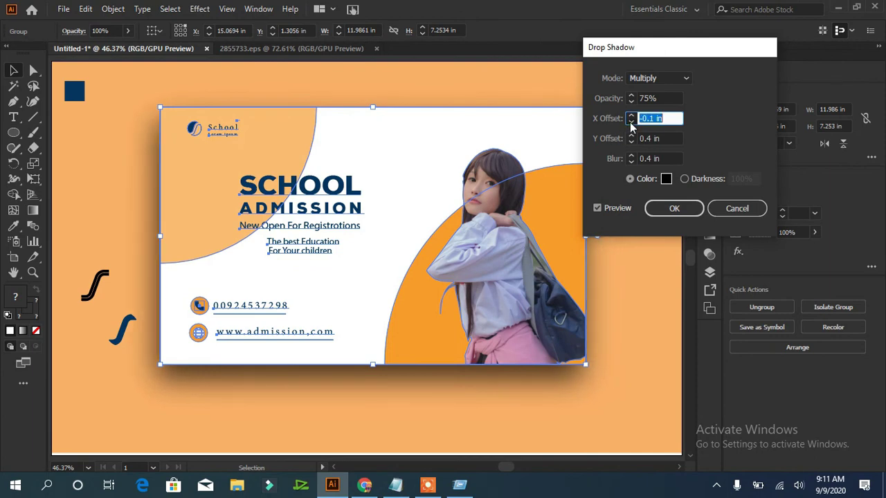
left_click(631, 123)
left_click(631, 163)
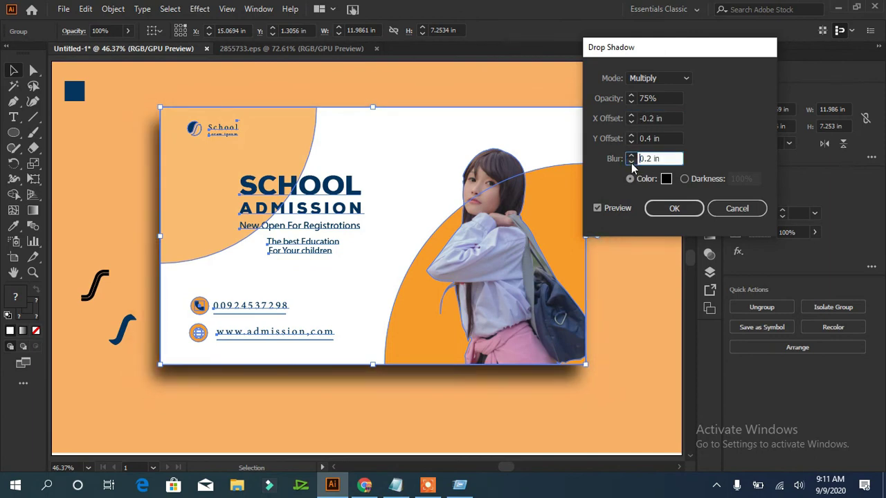
key("Return")
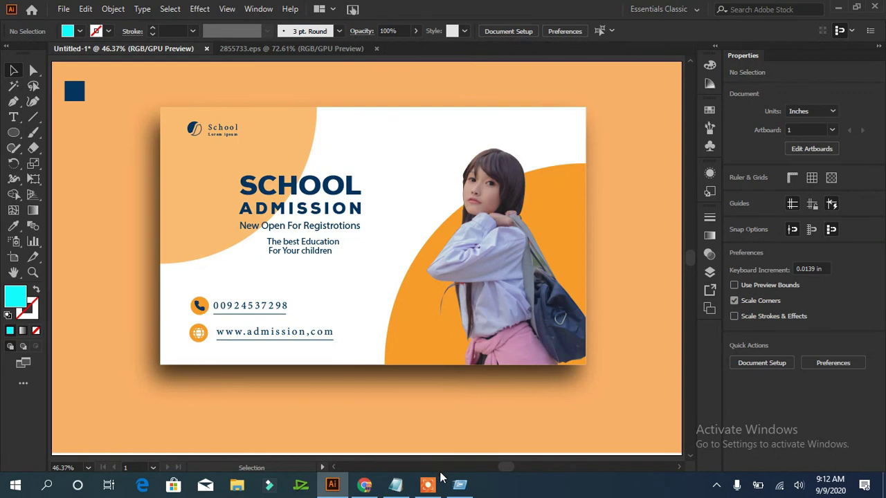
Hide the small navy sample square from the Layers panel.
left_click(75, 91)
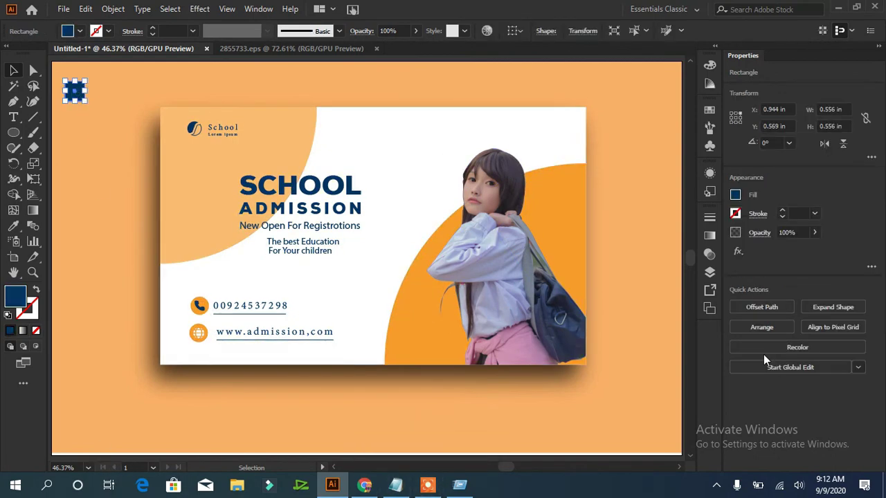
left_click(709, 273)
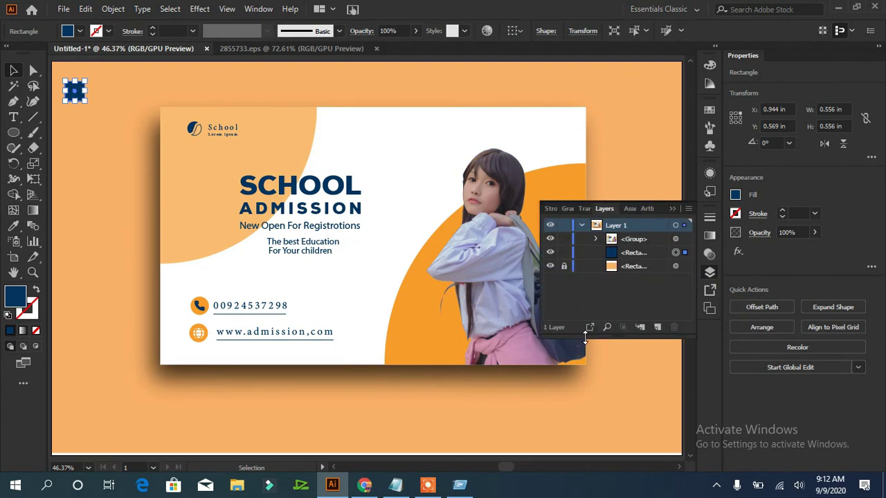
left_click(552, 252)
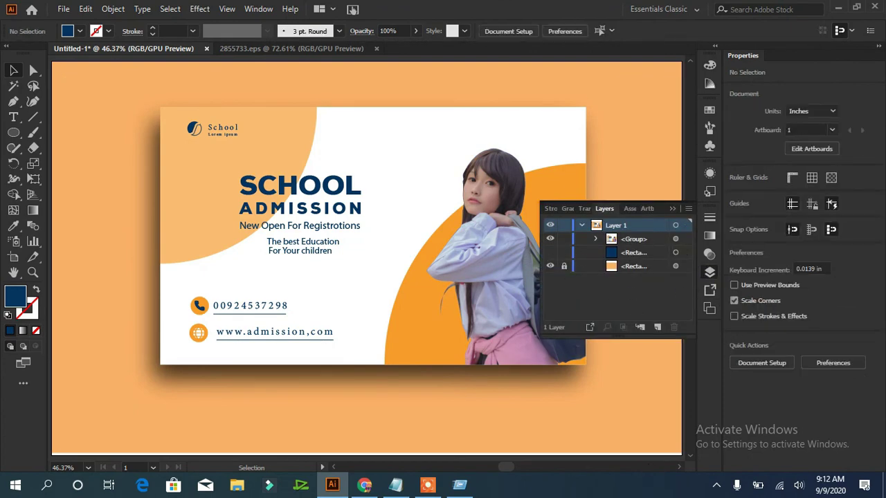
left_click(673, 208)
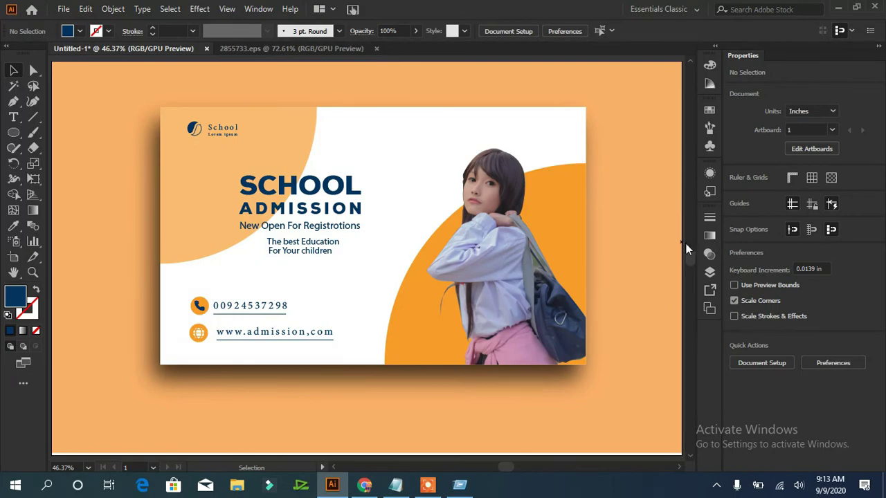